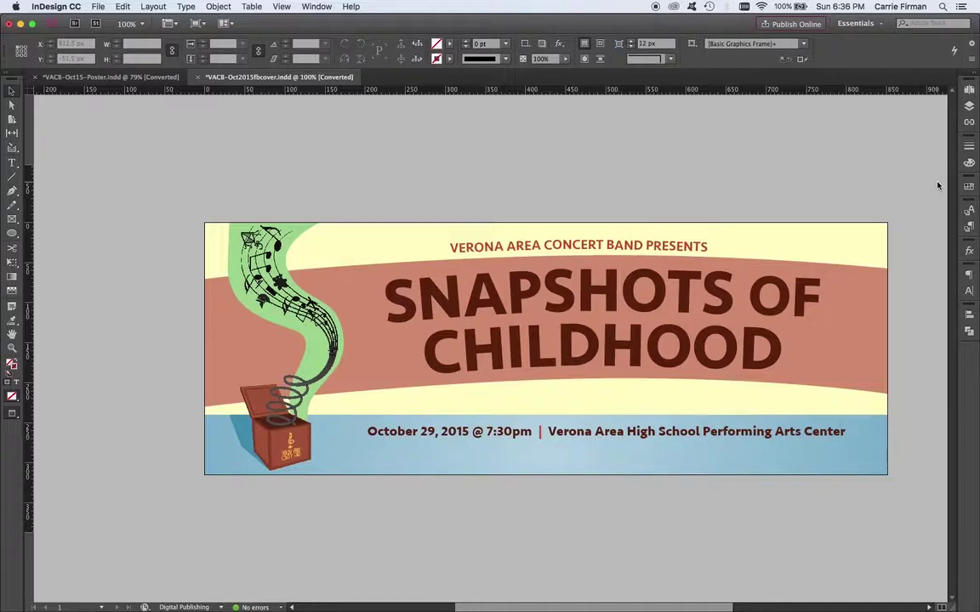
Step: Switch to the VACB-Oct15-Poster.indd document and show its CMYK swatches in the Swatches panel
{"action": "left_click", "coordinate": [116, 77]}
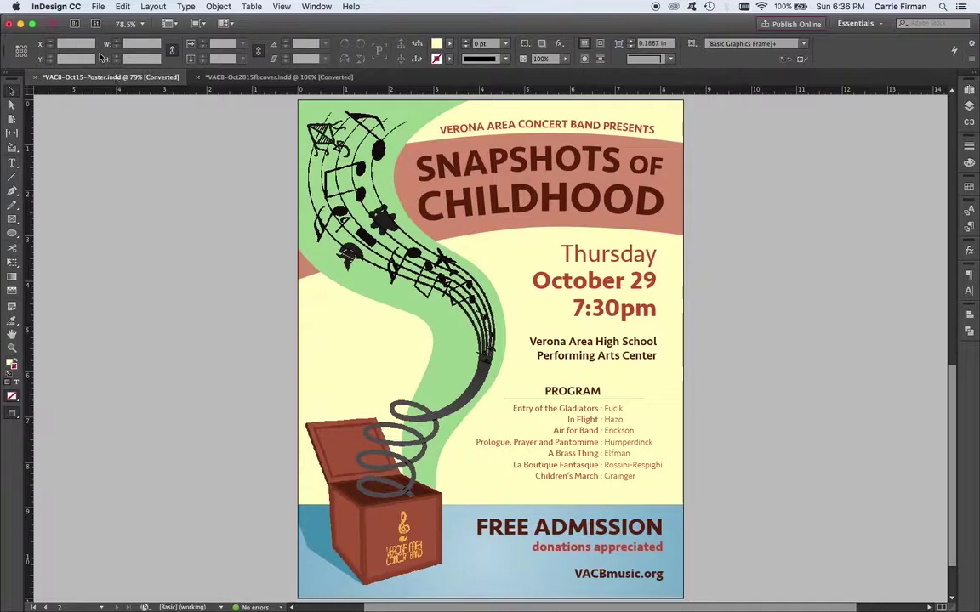
{"action": "left_click", "coordinate": [274, 79]}
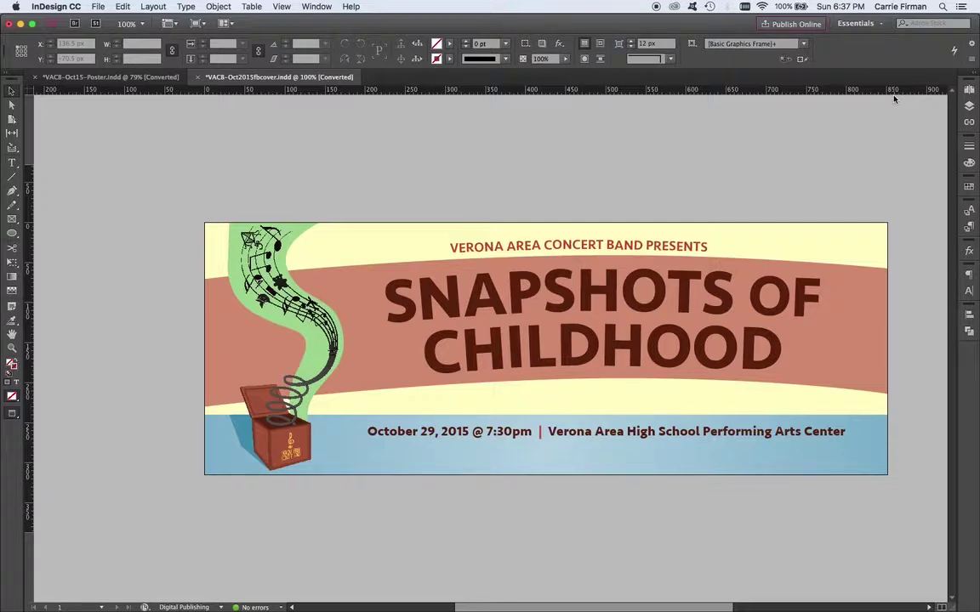
{"action": "left_click", "coordinate": [124, 77]}
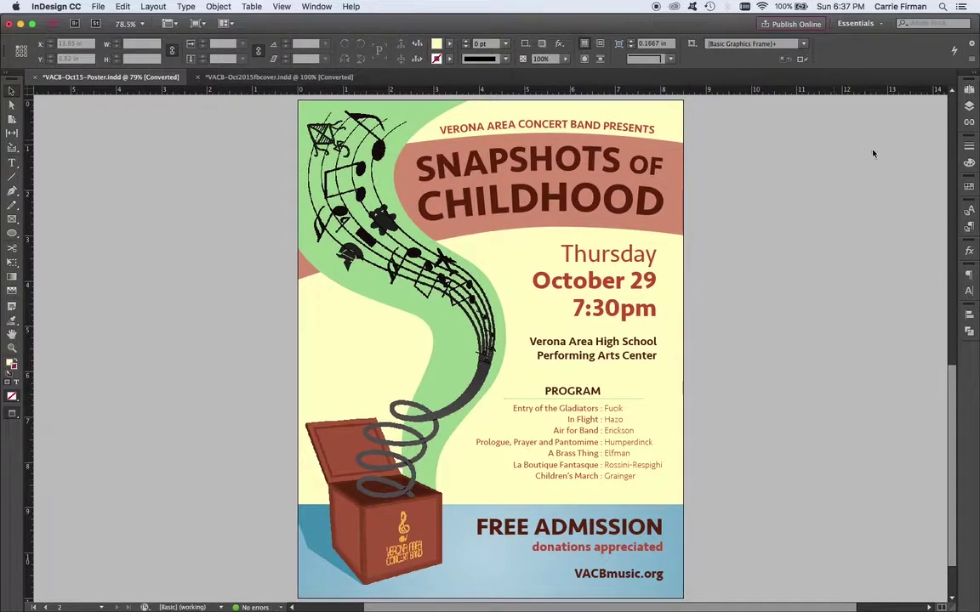
{"action": "left_click", "coordinate": [967, 188]}
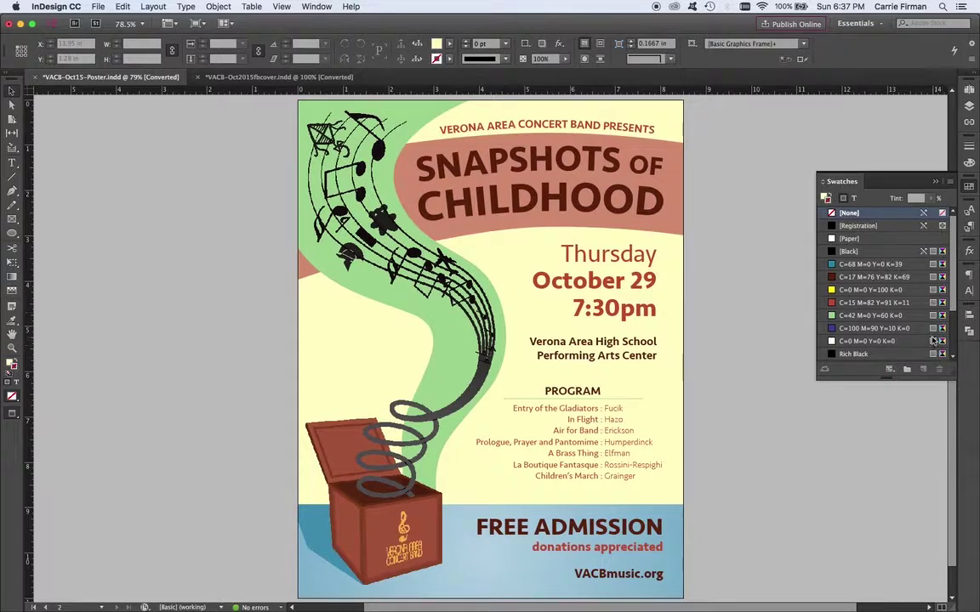
Step: Scroll through the poster's swatch list, then go back to the VACB-Oct2015fbcover.indd banner
{"action": "scroll", "coordinate": [935, 339], "scroll_direction": "down", "scroll_amount": 2}
{"action": "scroll", "coordinate": [840, 323], "scroll_direction": "down", "scroll_amount": 1}
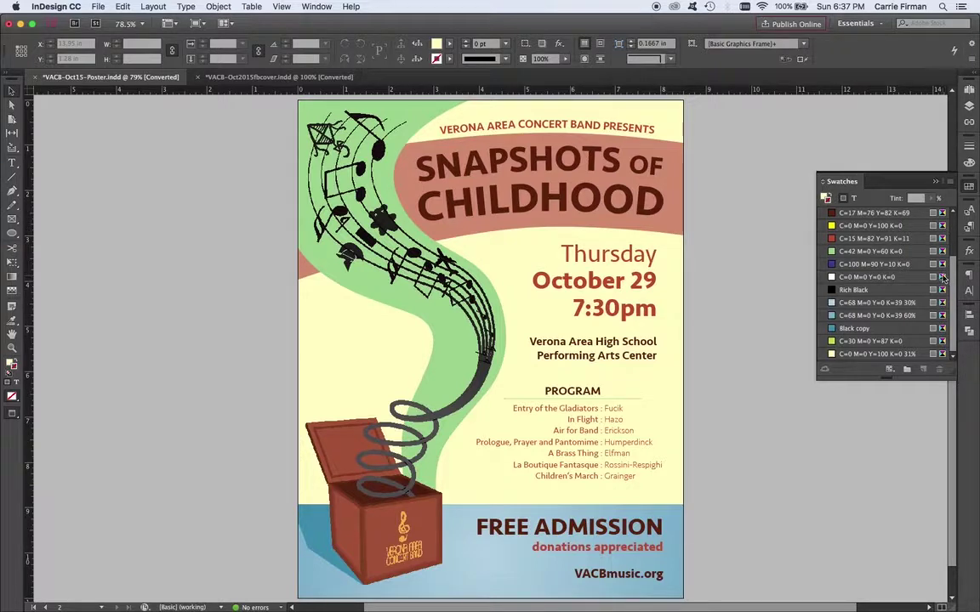
{"action": "scroll", "coordinate": [939, 317], "scroll_direction": "up", "scroll_amount": 3}
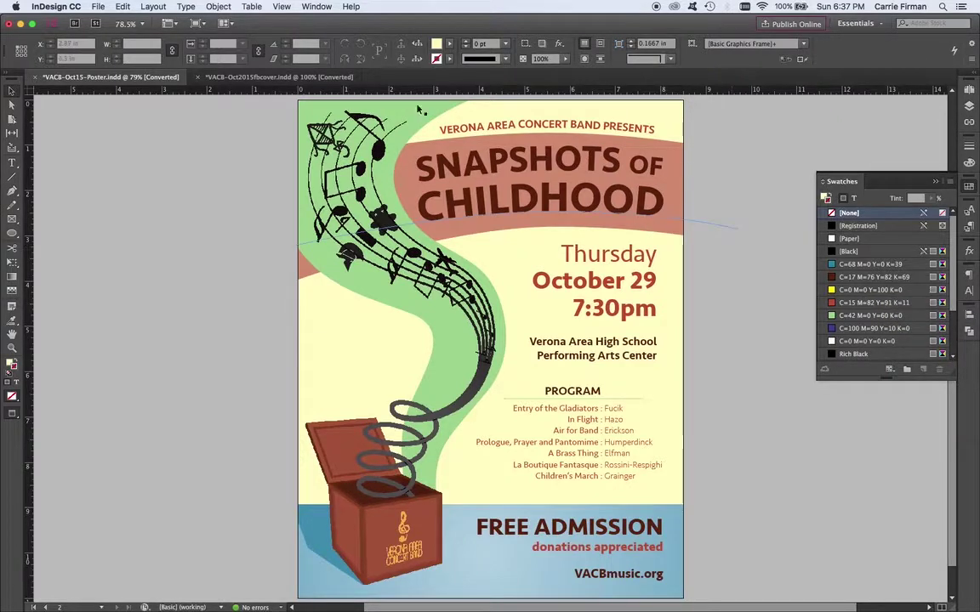
{"action": "left_click", "coordinate": [265, 77]}
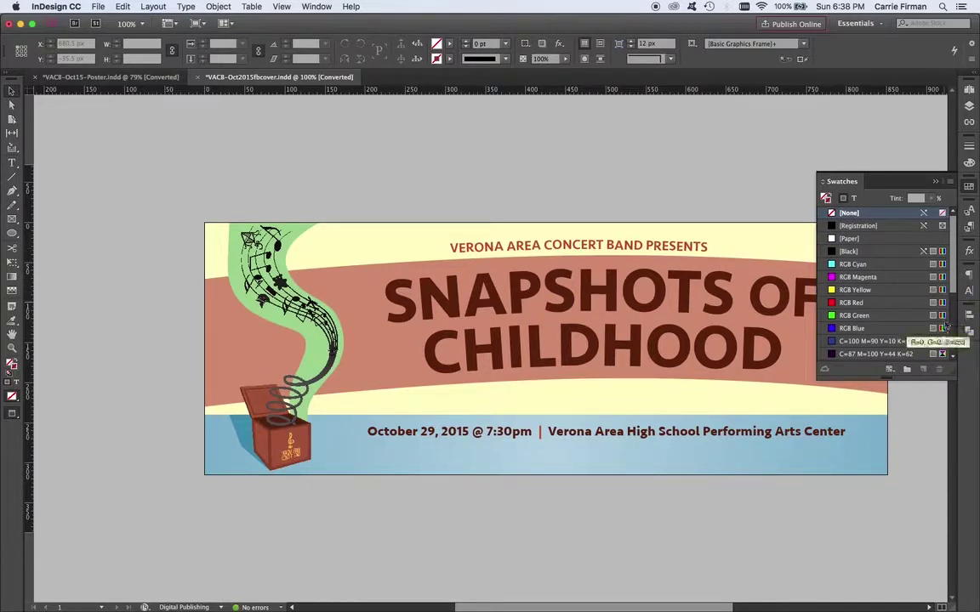
{"action": "scroll", "coordinate": [950, 336], "scroll_direction": "down", "scroll_amount": 5}
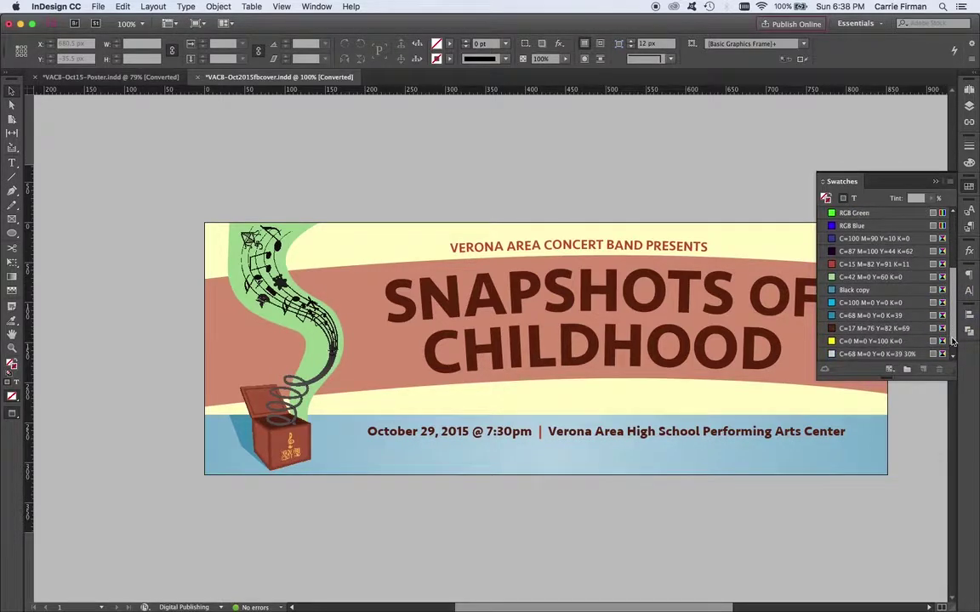
{"action": "scroll", "coordinate": [952, 340], "scroll_direction": "down", "scroll_amount": 1}
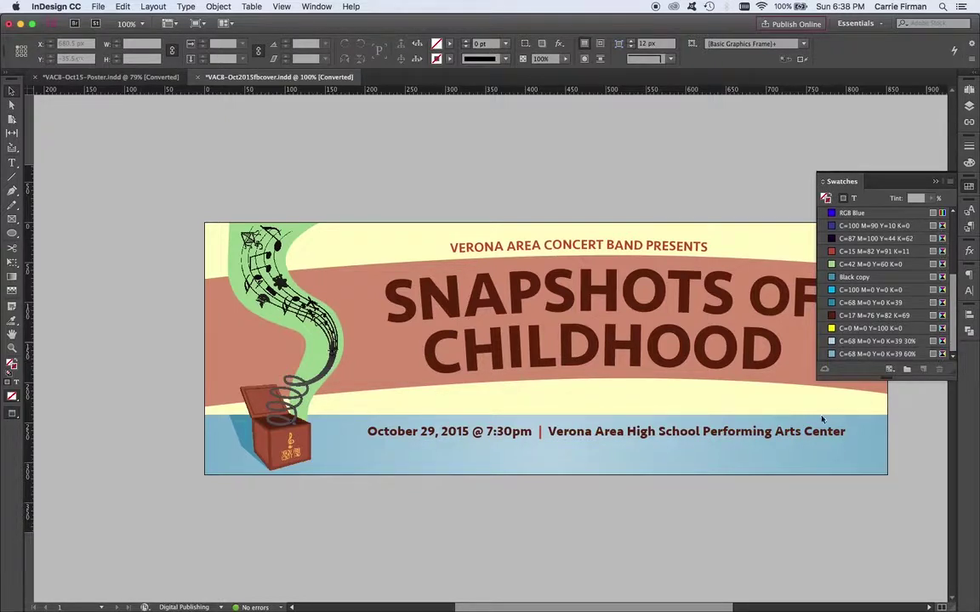
{"action": "left_click", "coordinate": [427, 305]}
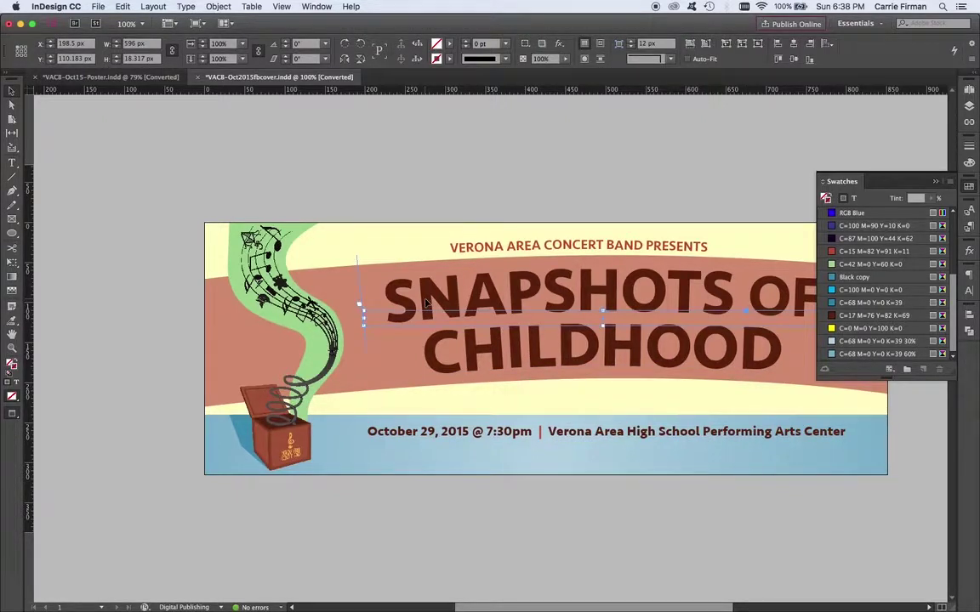
{"action": "double_click", "coordinate": [397, 277]}
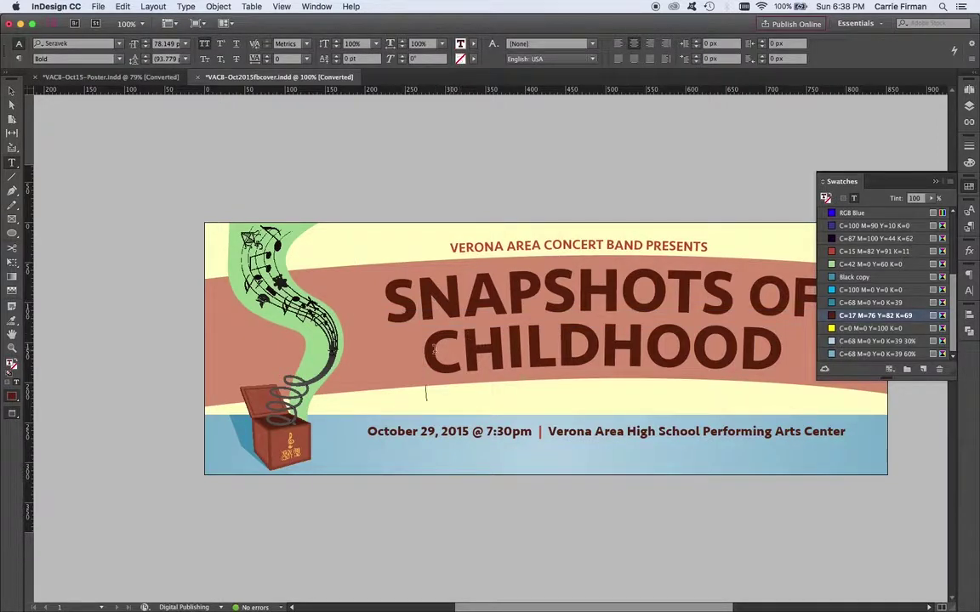
{"action": "left_click_drag", "start_coordinate": [426, 351], "coordinate": [801, 346]}
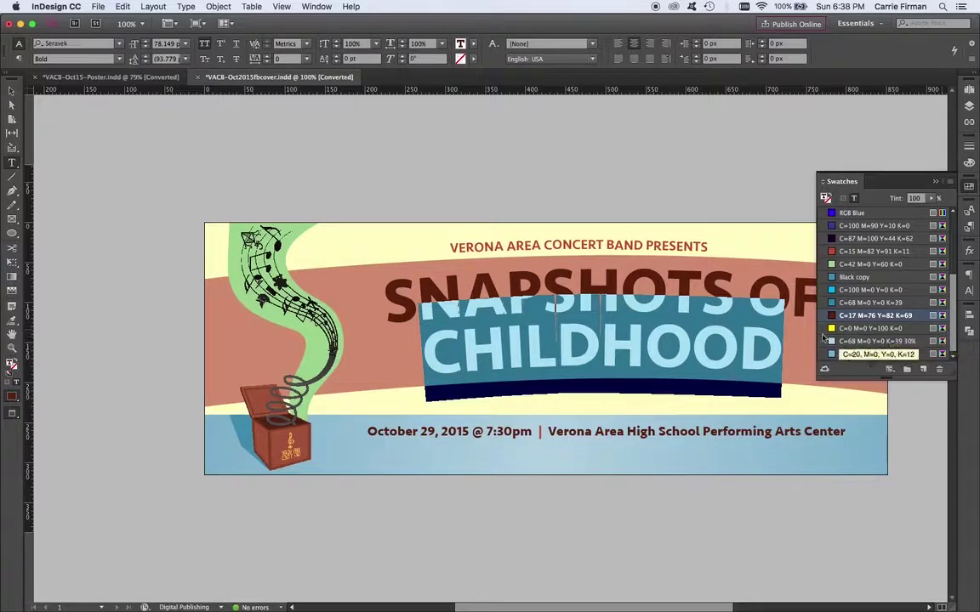
{"action": "left_click", "coordinate": [11, 89]}
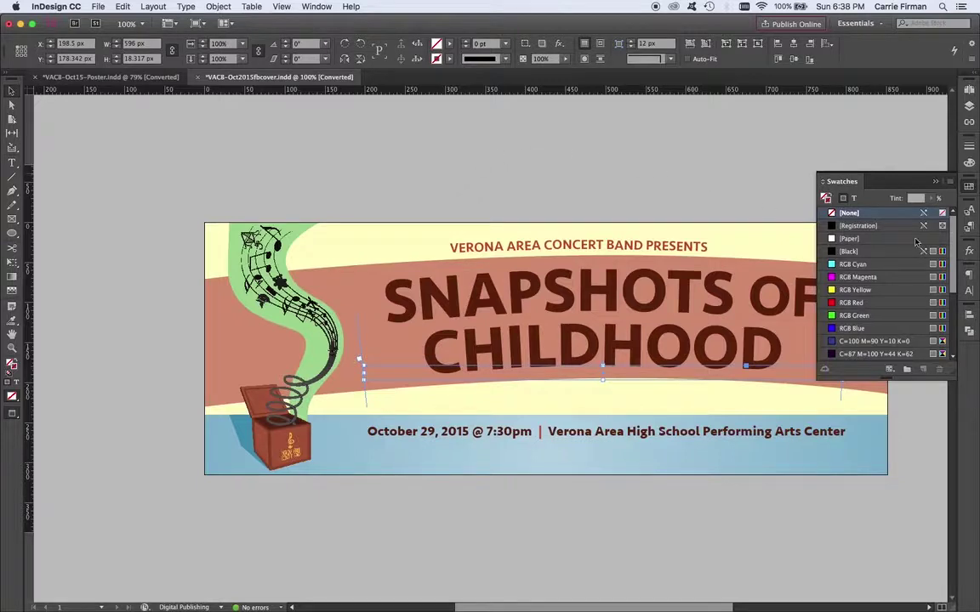
Step: Deselect the headline frame and bring up the context menu of the C=100 M=90 Y=10 K=0 swatch
{"action": "scroll", "coordinate": [956, 251], "scroll_direction": "down", "scroll_amount": 2}
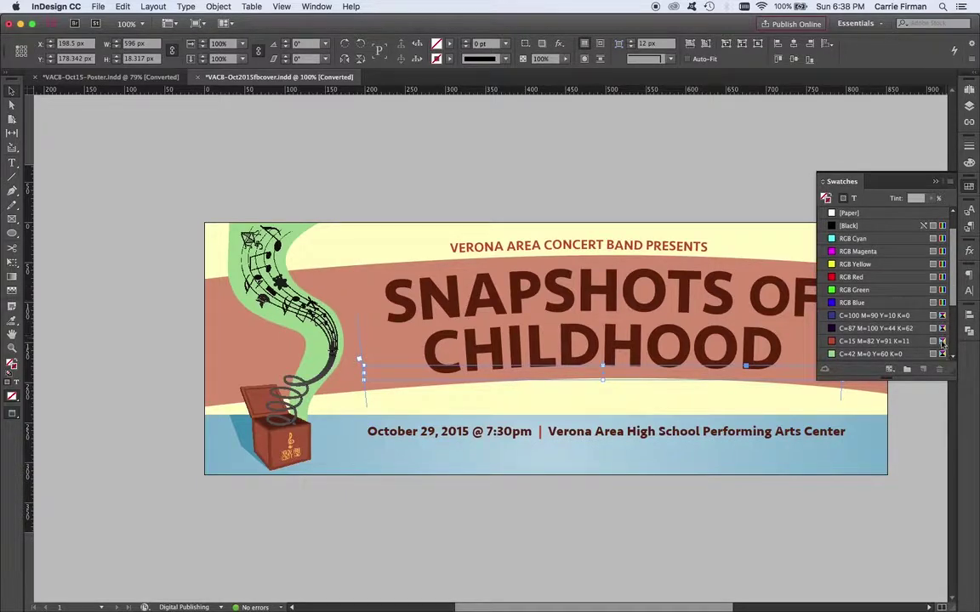
{"action": "left_click", "coordinate": [671, 199]}
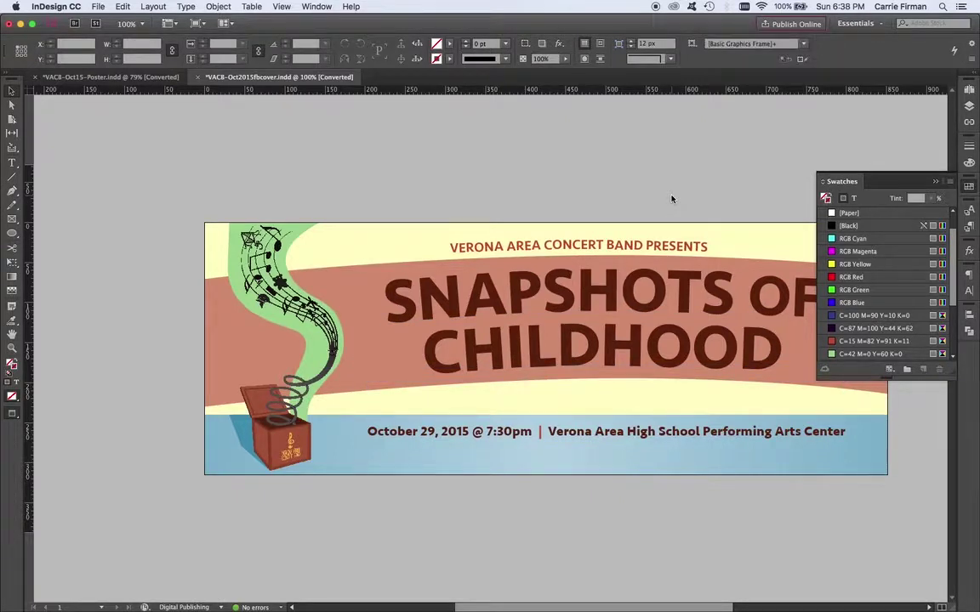
{"action": "left_click", "coordinate": [918, 317]}
{"action": "right_click", "coordinate": [918, 318]}
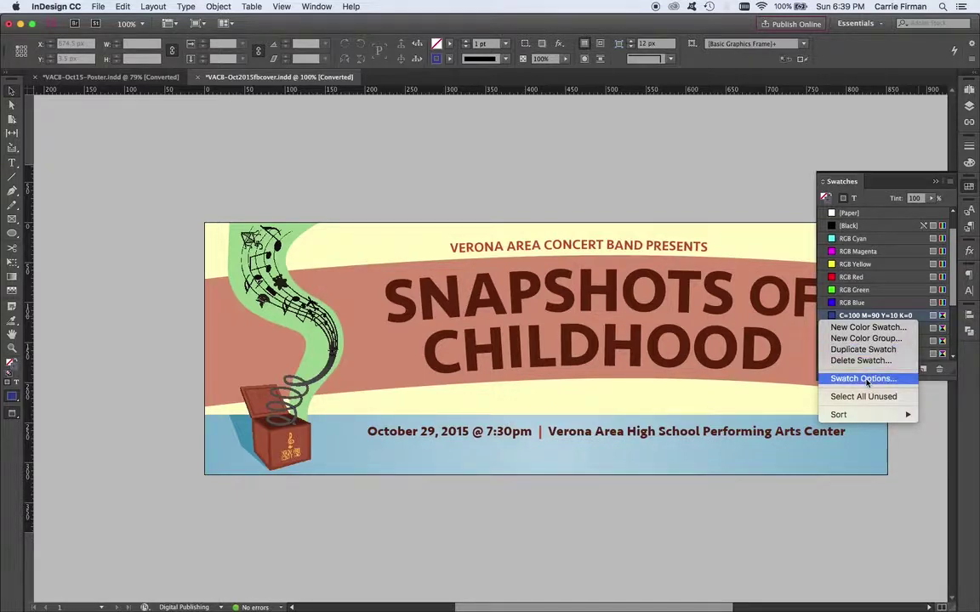
Step: In Swatch Options, set C=100 M=90 Y=10 K=0 to RGB mode, Process type, becoming R=37 G=64 B=143
{"action": "left_click", "coordinate": [863, 379]}
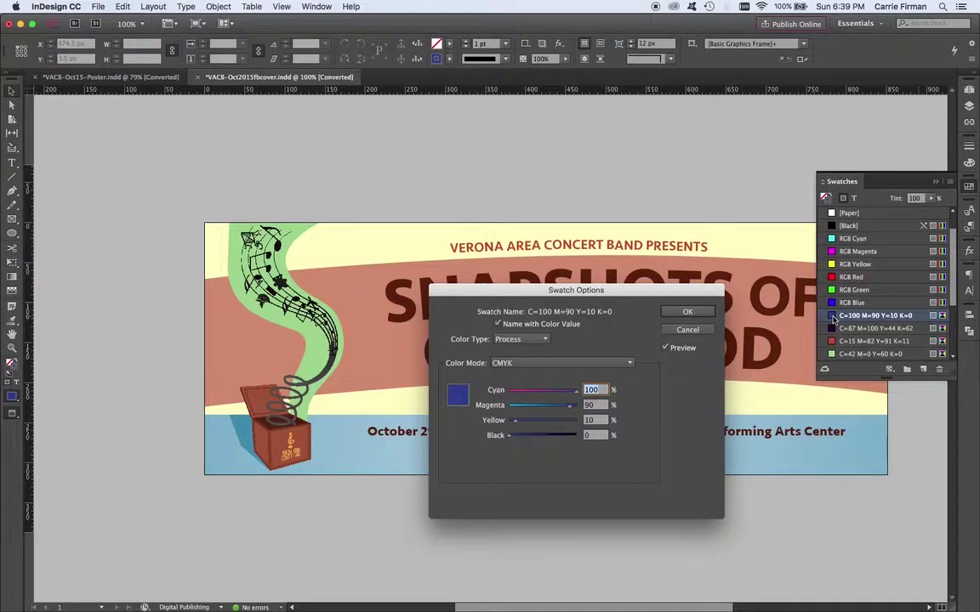
{"action": "left_click", "coordinate": [520, 340]}
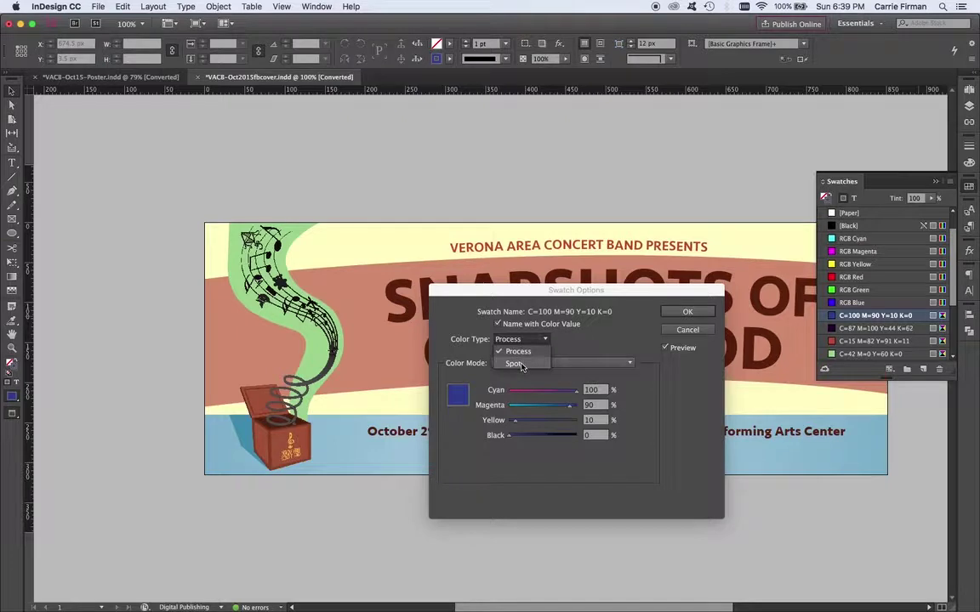
{"action": "key", "text": "Escape"}
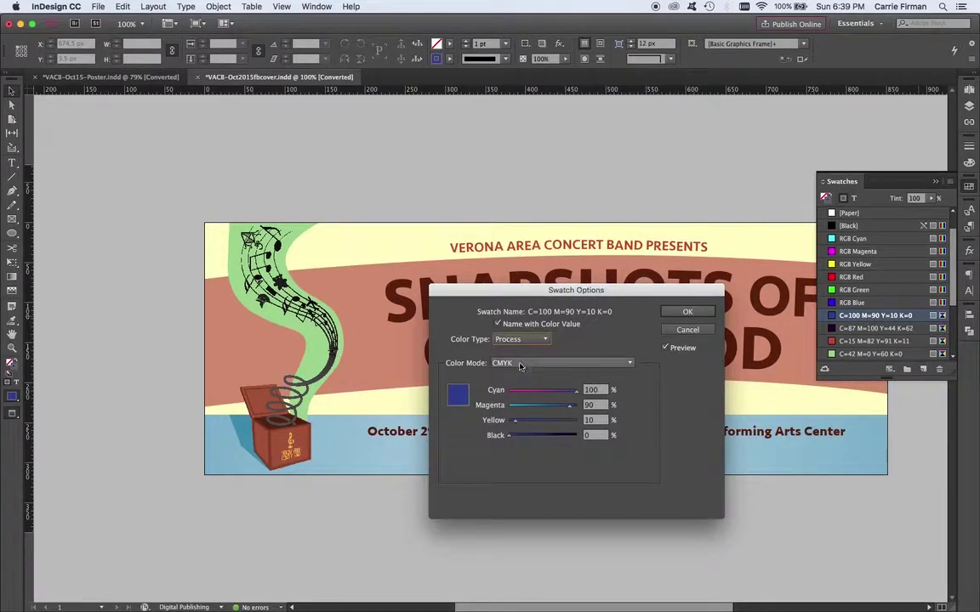
{"action": "left_click", "coordinate": [520, 364]}
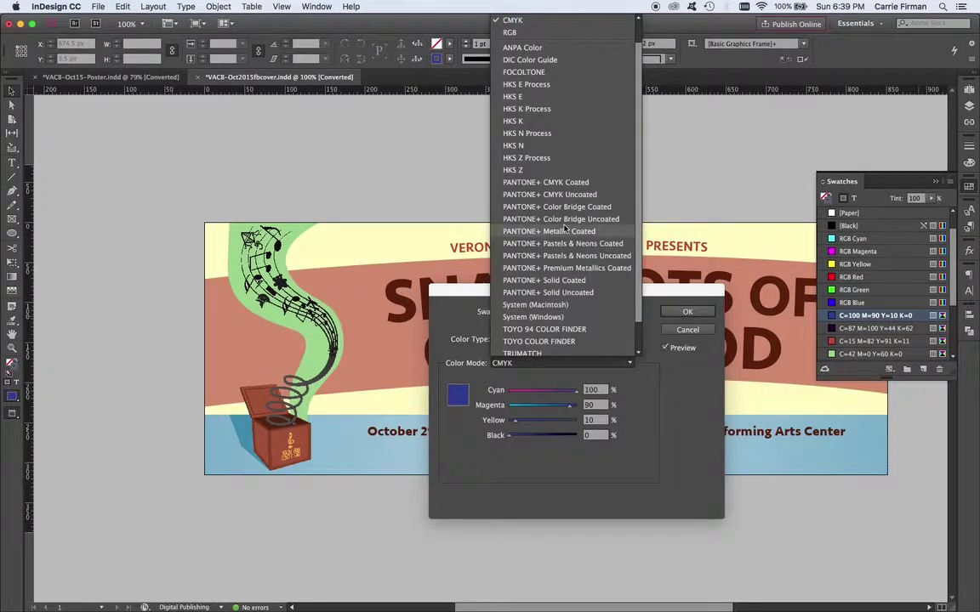
{"action": "left_click", "coordinate": [516, 35]}
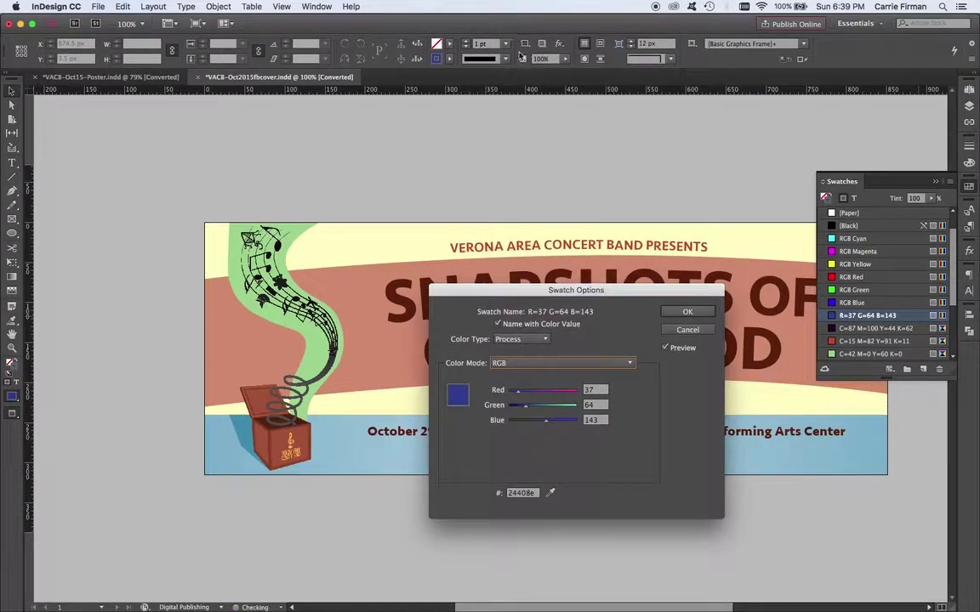
{"action": "left_click", "coordinate": [546, 340]}
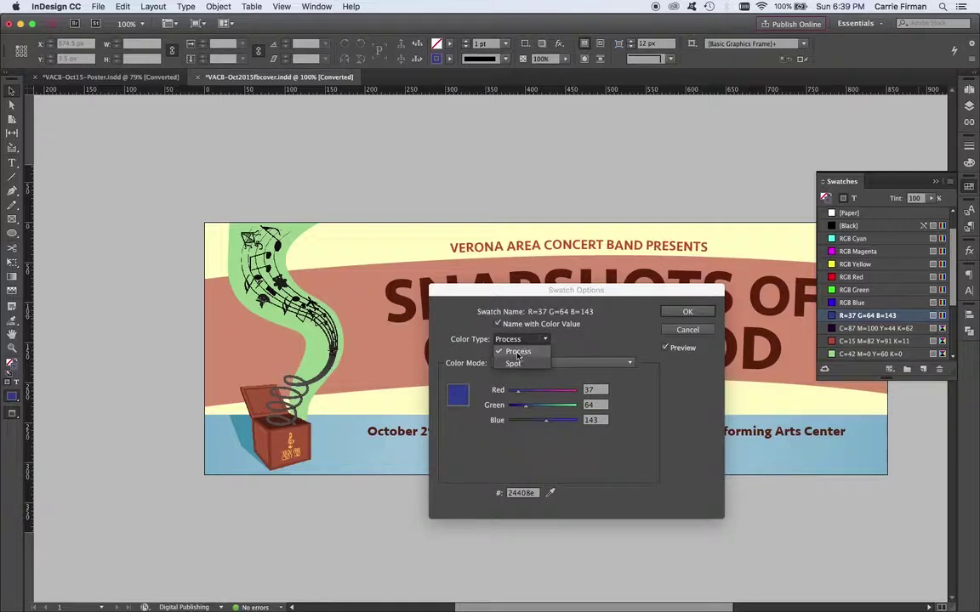
{"action": "left_click", "coordinate": [552, 351]}
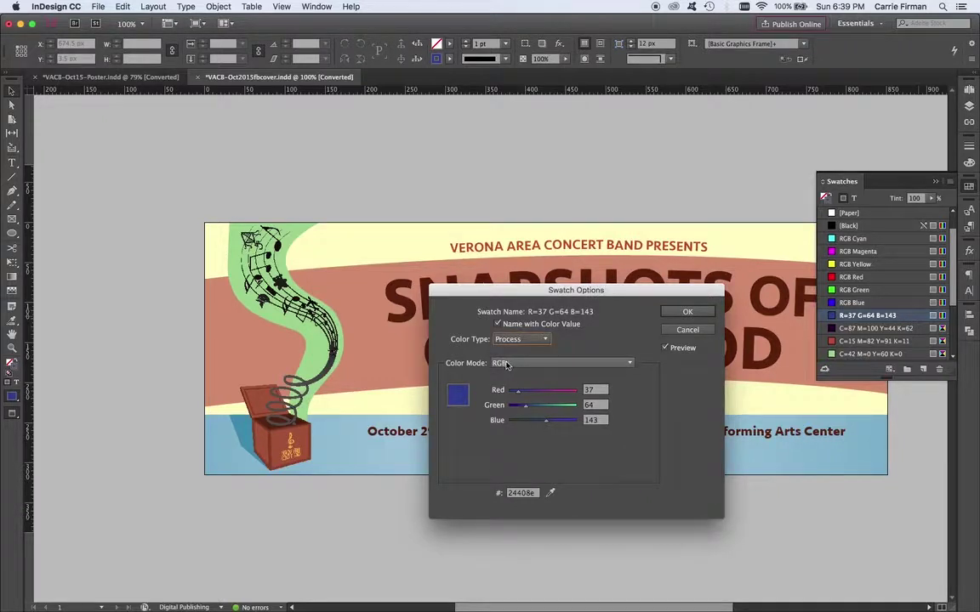
{"action": "left_click", "coordinate": [688, 313]}
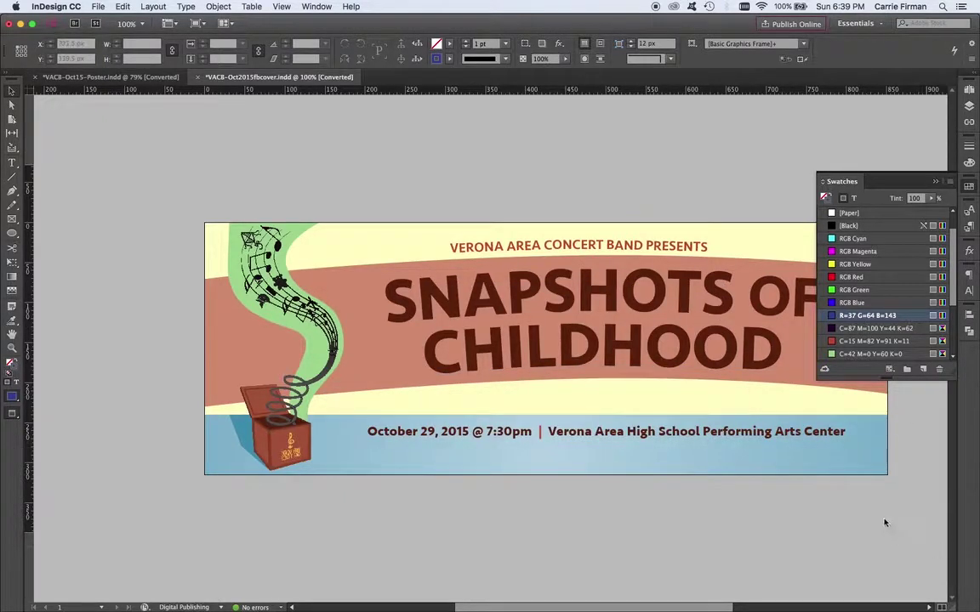
Step: Convert the C=87 M=100 Y=44 K=62 swatch to RGB colour mode
{"action": "double_click", "coordinate": [832, 330]}
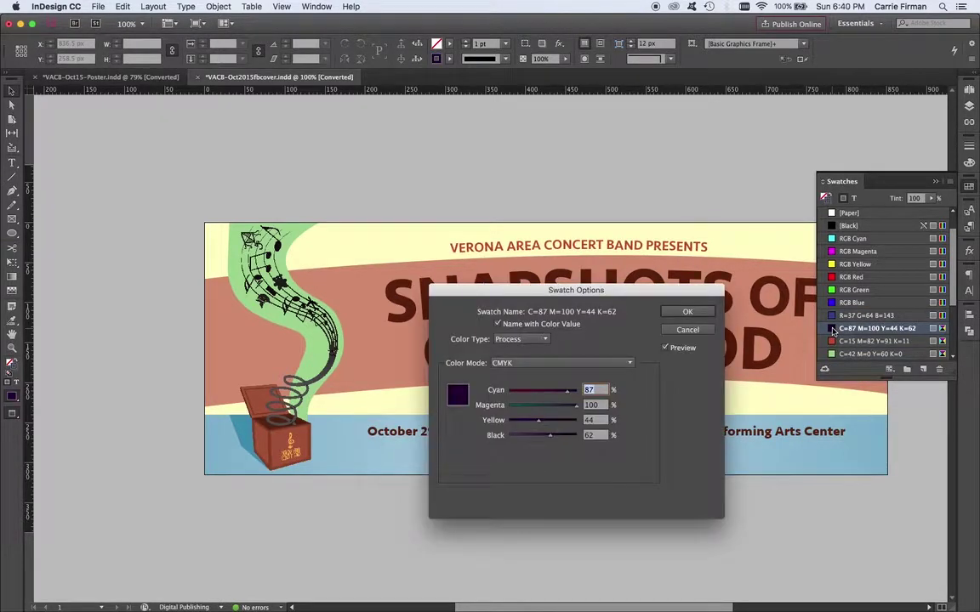
{"action": "left_click", "coordinate": [595, 364]}
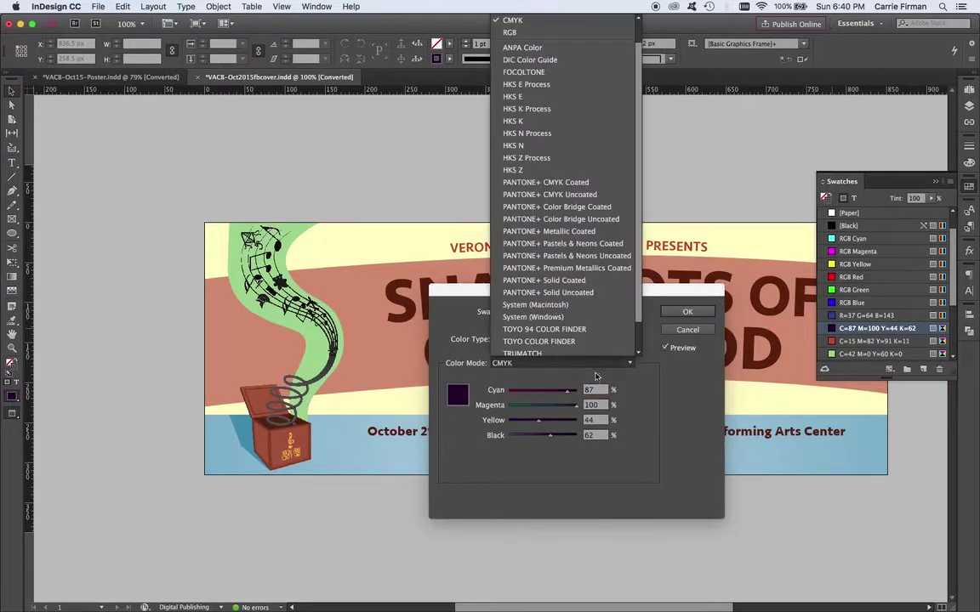
{"action": "left_click", "coordinate": [515, 32]}
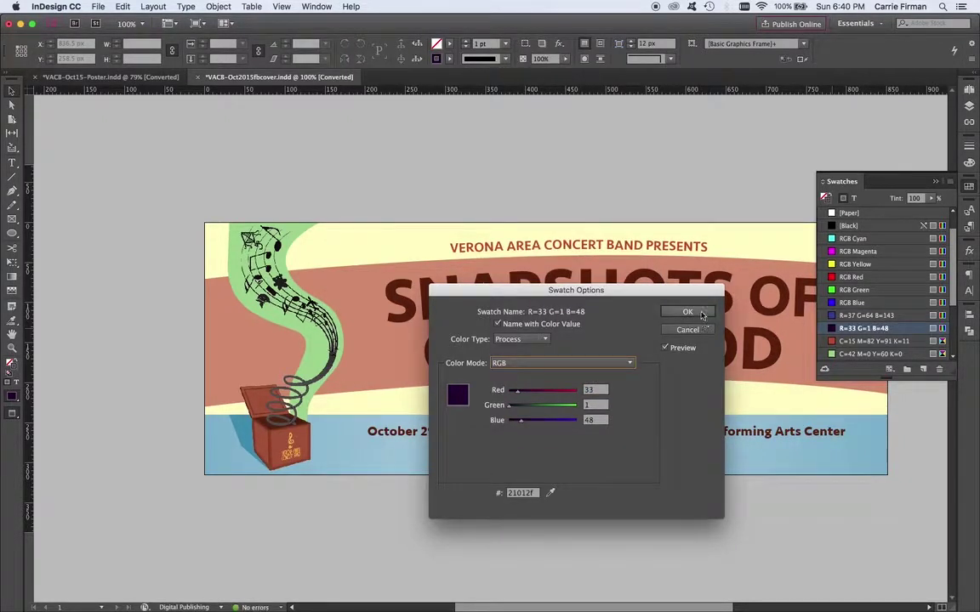
{"action": "left_click", "coordinate": [687, 312]}
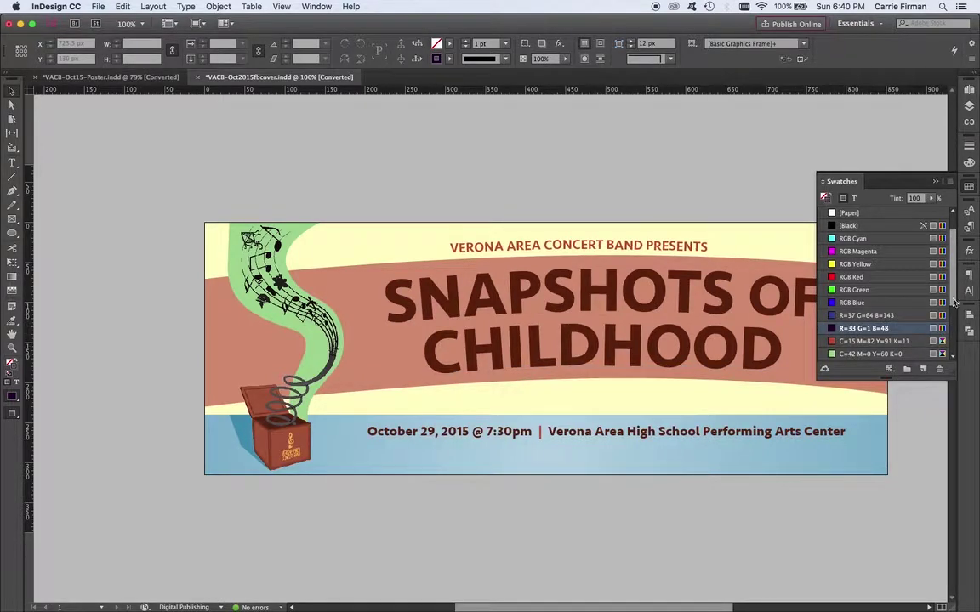
Step: Convert the red C=15 M=82 Y=91 K=11 swatch to RGB, giving R=191 G=75 B=46
{"action": "scroll", "coordinate": [950, 330], "scroll_direction": "down", "scroll_amount": 4}
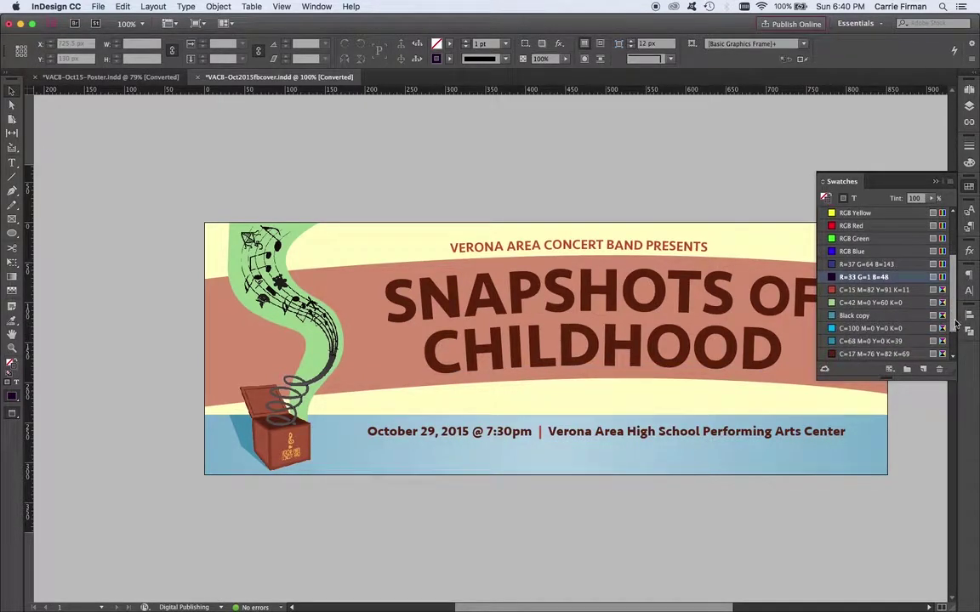
{"action": "double_click", "coordinate": [832, 290]}
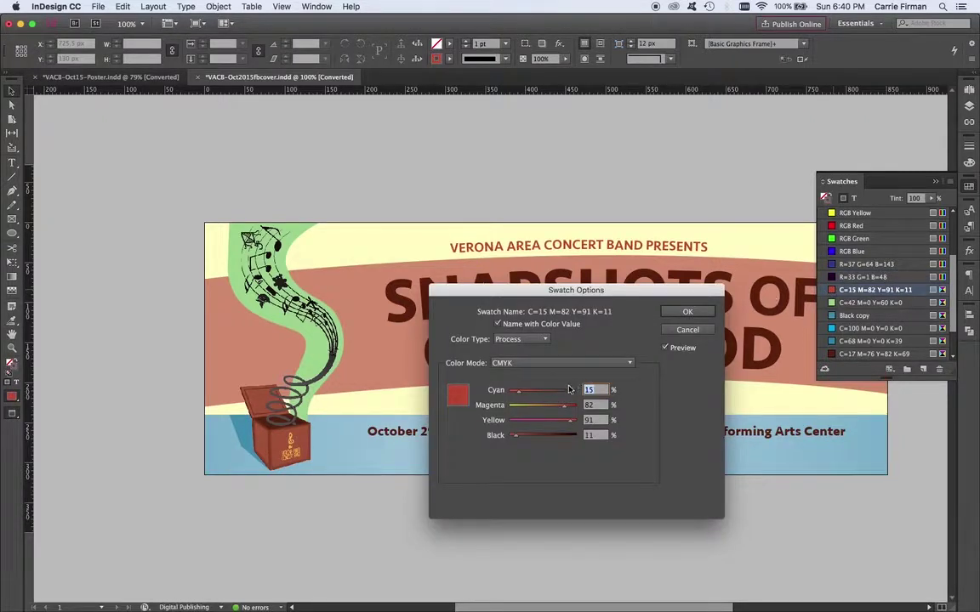
{"action": "left_click", "coordinate": [527, 366]}
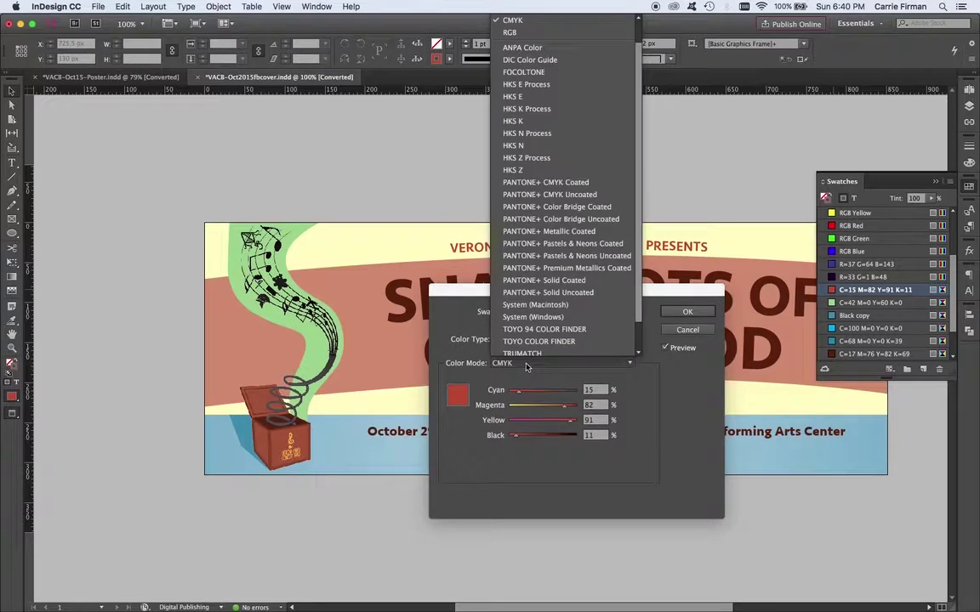
{"action": "left_click", "coordinate": [508, 32]}
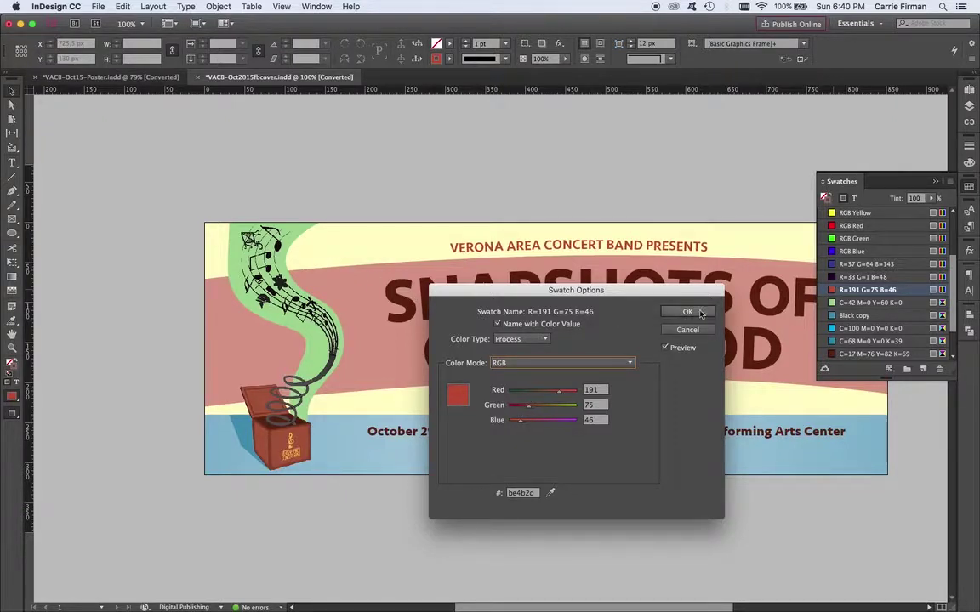
{"action": "left_click", "coordinate": [687, 313]}
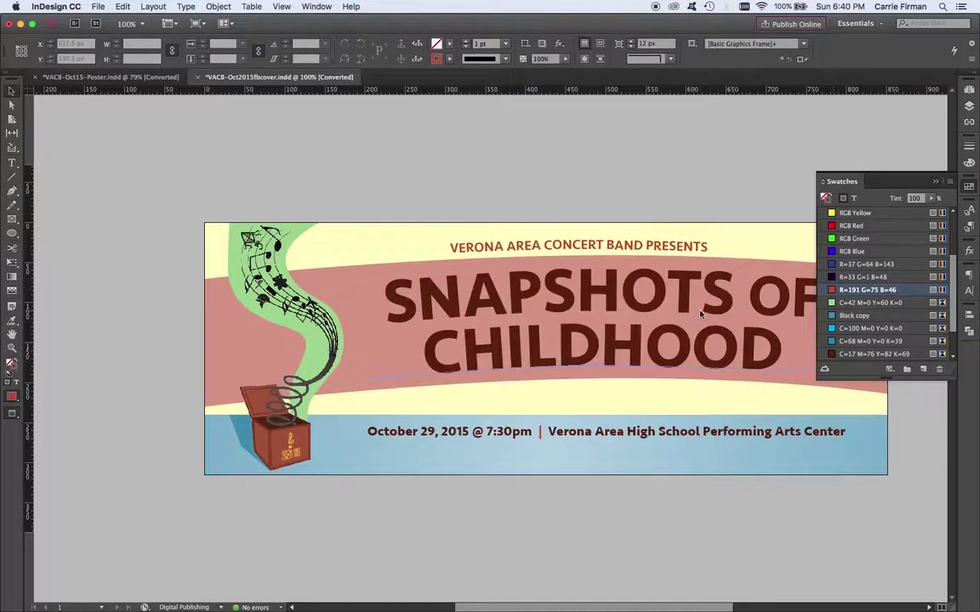
Step: Select all unused swatches and delete them, removing four including RGB Blue and R=37 G=64 B=143
{"action": "left_click", "coordinate": [951, 182]}
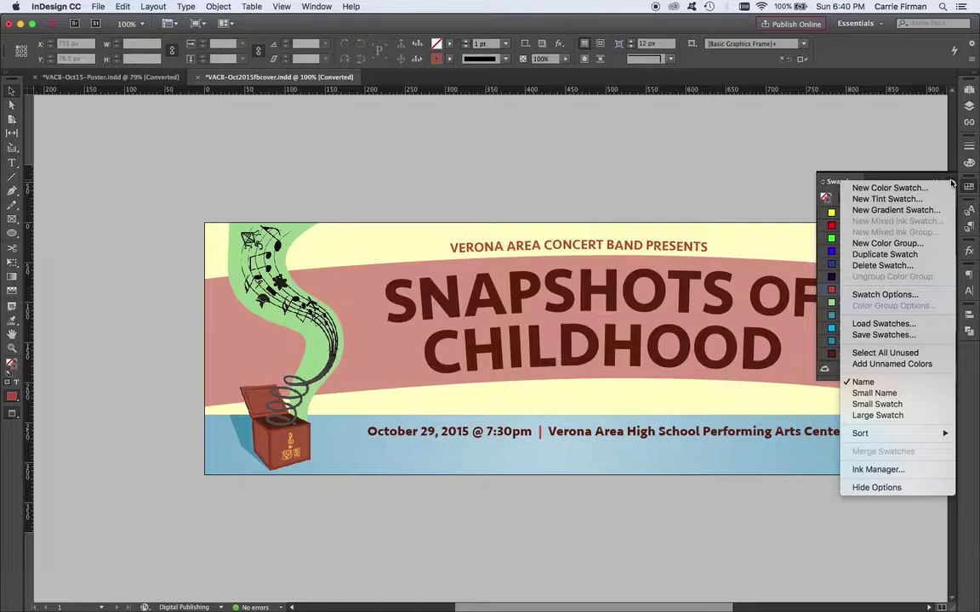
{"action": "left_click", "coordinate": [933, 354]}
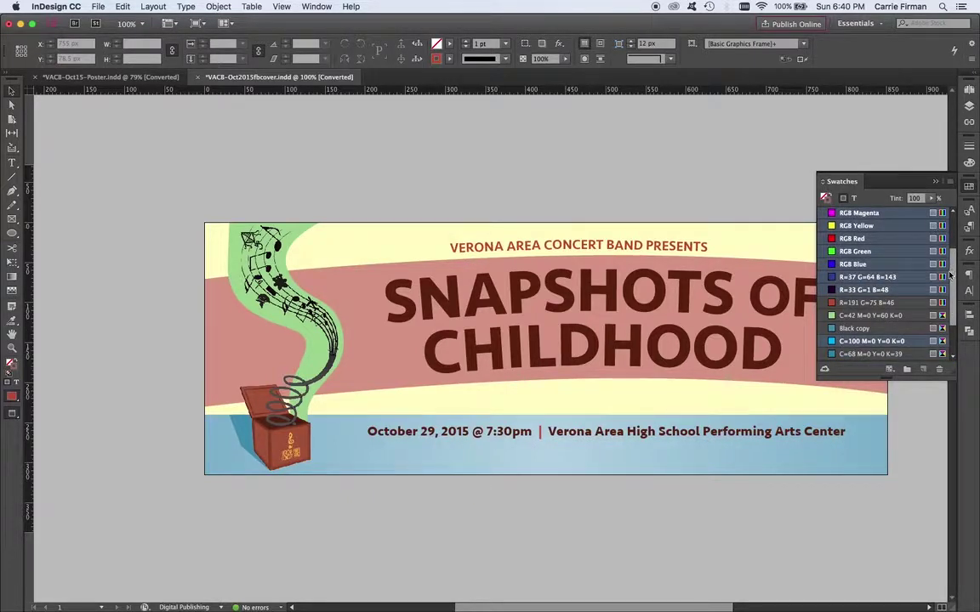
{"action": "left_click_drag", "start_coordinate": [952, 272], "coordinate": [948, 302]}
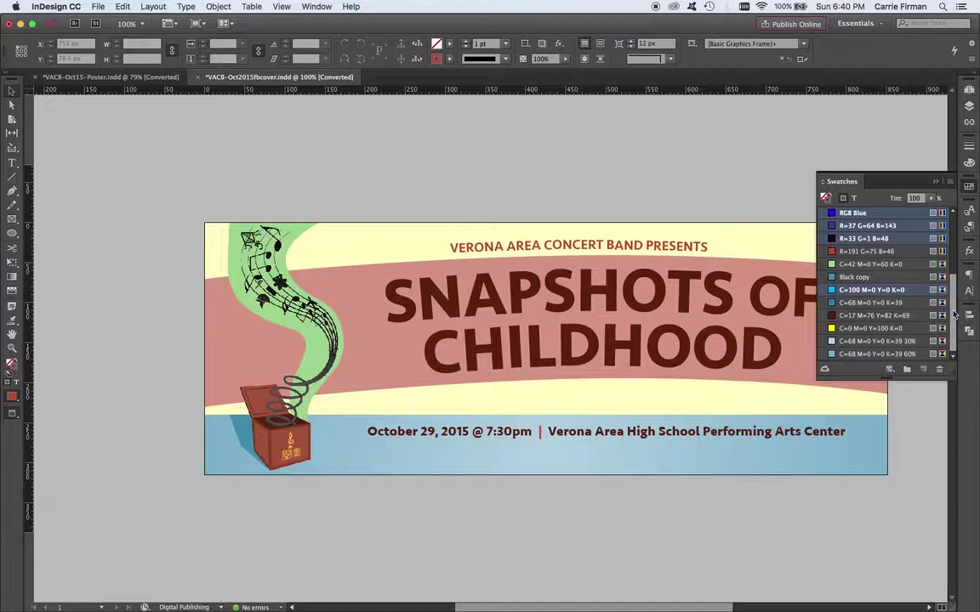
{"action": "scroll", "coordinate": [954, 315], "scroll_direction": "up", "scroll_amount": 5}
{"action": "scroll", "coordinate": [948, 340], "scroll_direction": "down", "scroll_amount": 5}
{"action": "left_click", "coordinate": [938, 371]}
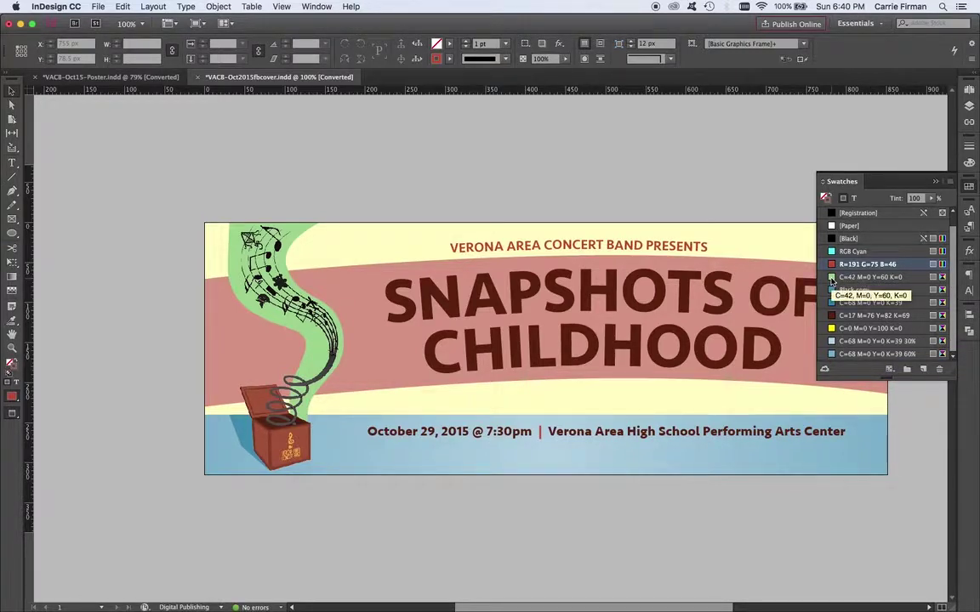
Step: Convert the green and Black copy swatches to RGB colour mode
{"action": "double_click", "coordinate": [832, 282]}
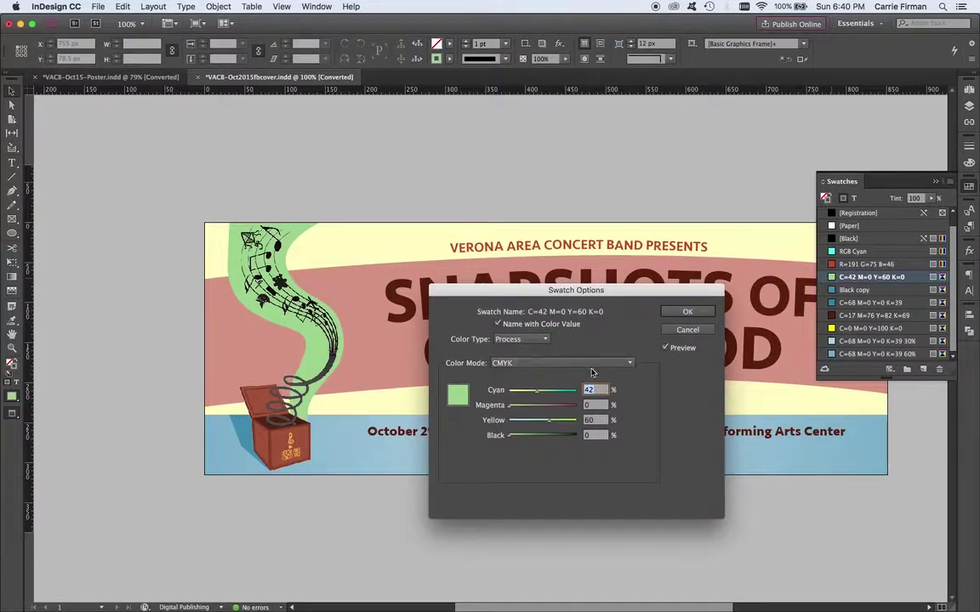
{"action": "left_click", "coordinate": [562, 364]}
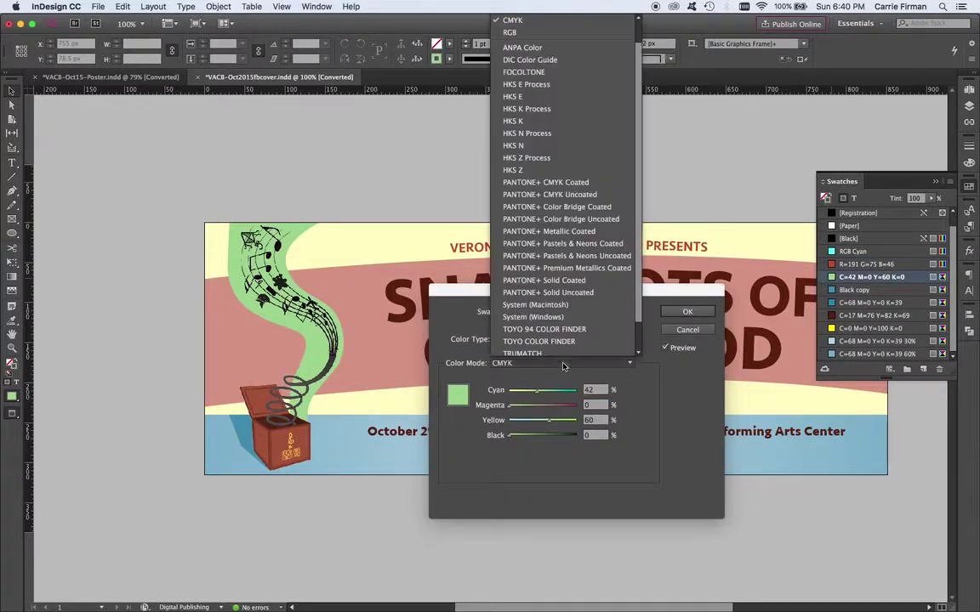
{"action": "left_click", "coordinate": [509, 32]}
{"action": "key", "text": "Return"}
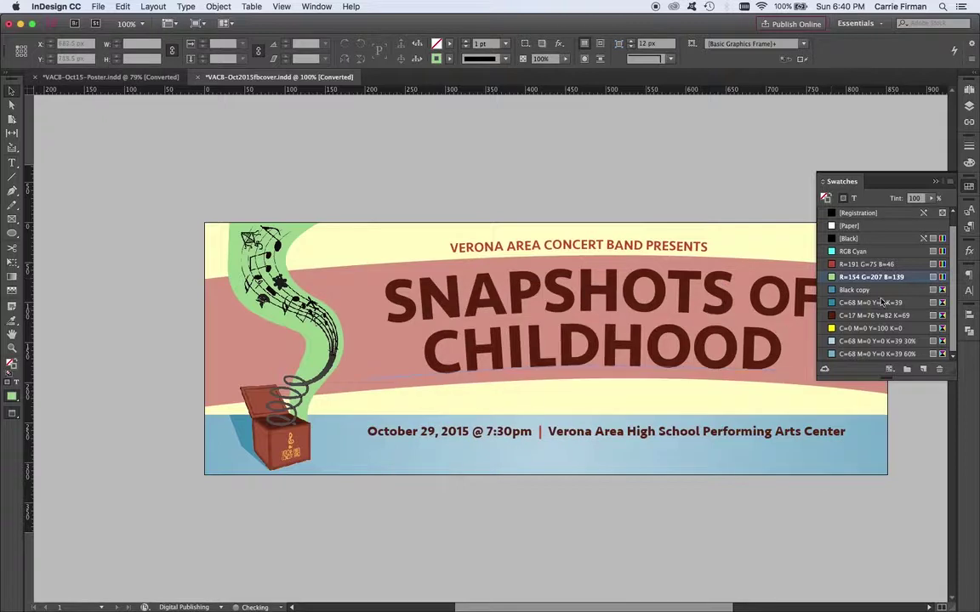
{"action": "double_click", "coordinate": [853, 290]}
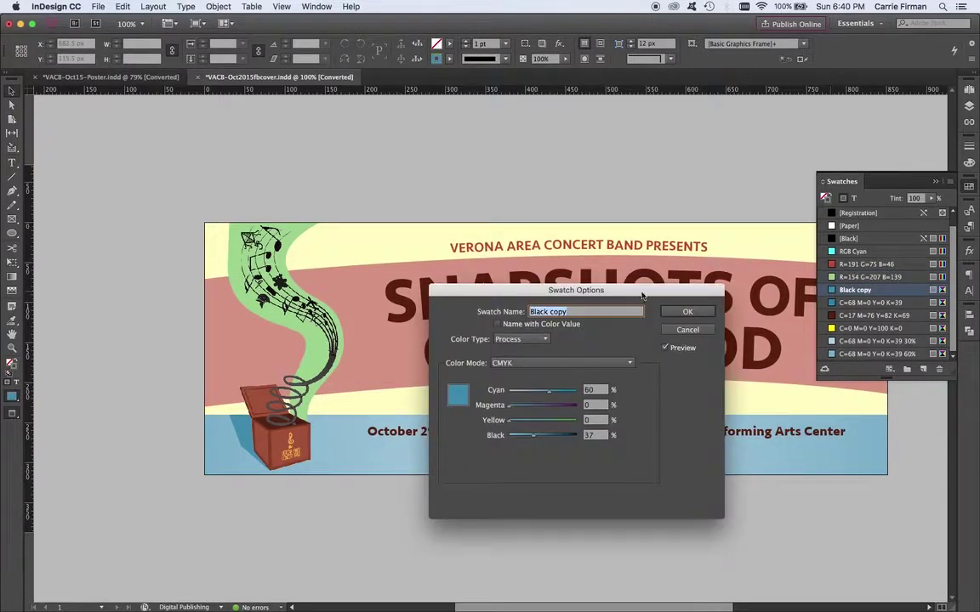
{"action": "left_click", "coordinate": [522, 363]}
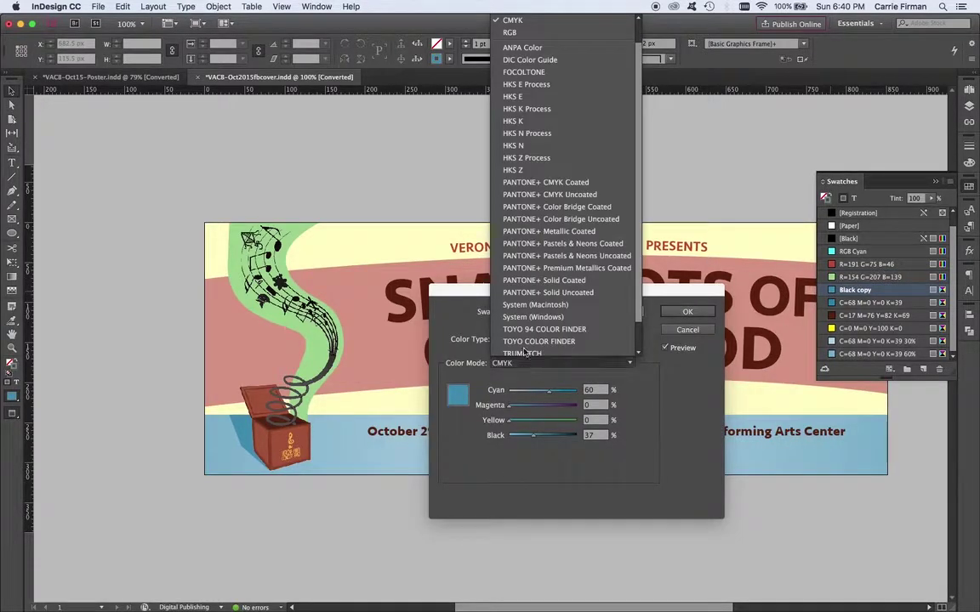
{"action": "left_click", "coordinate": [509, 33]}
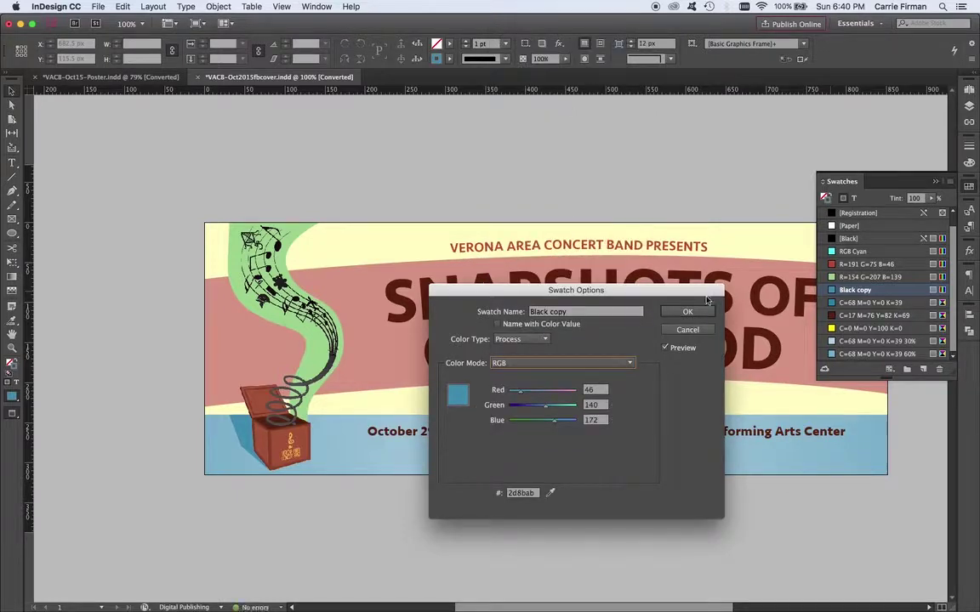
{"action": "left_click", "coordinate": [688, 312]}
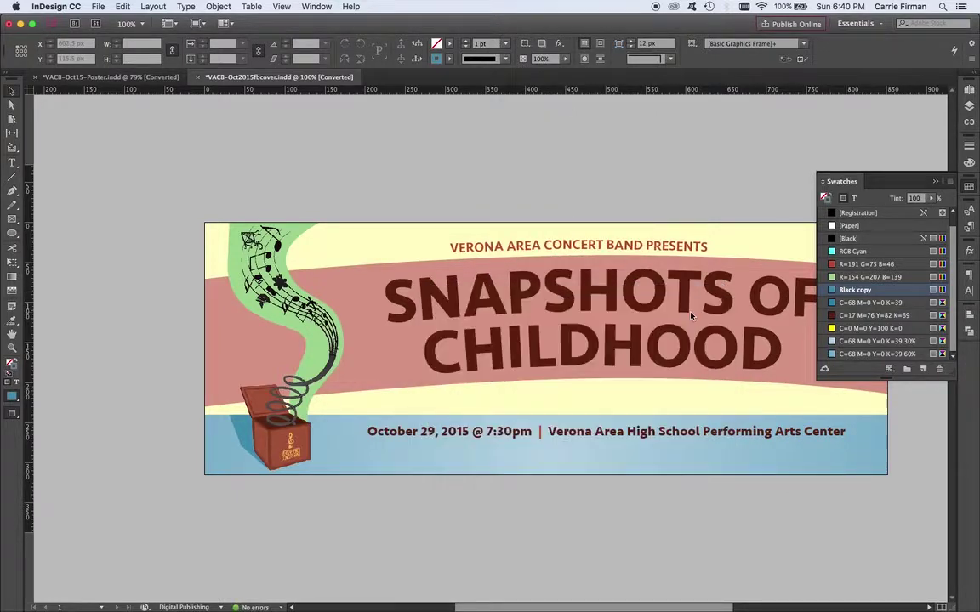
Step: Convert the teal, dark brown and yellow swatches to RGB: R=0 G=133 B=167, R=91 G=34 B=11, R=255 G=242 B=0
{"action": "double_click", "coordinate": [837, 304]}
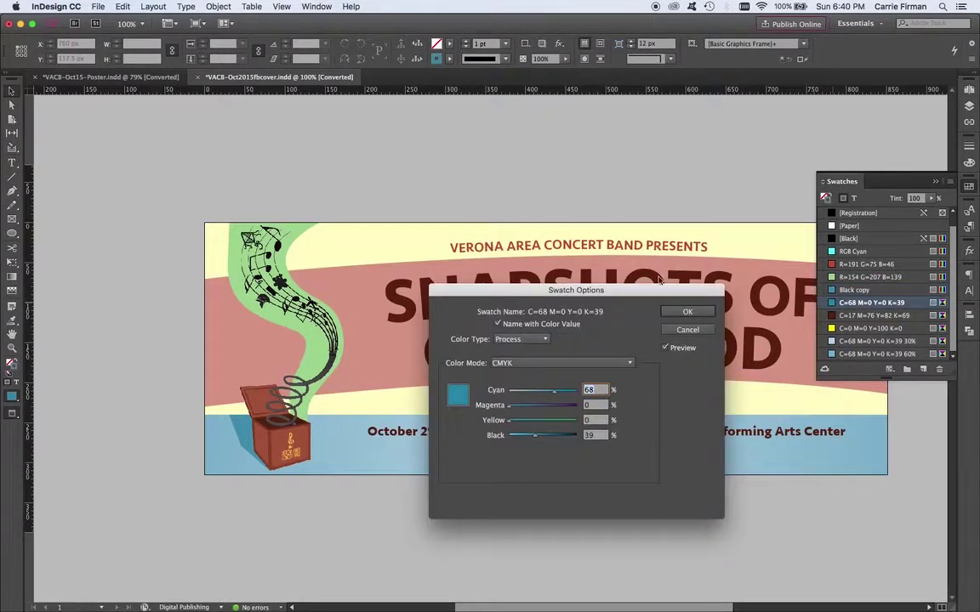
{"action": "left_click", "coordinate": [537, 364]}
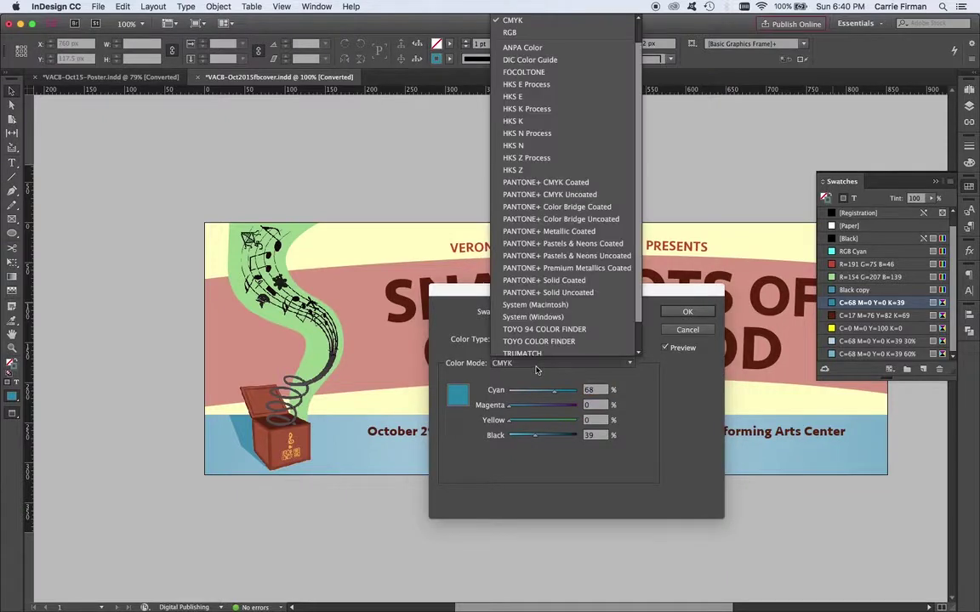
{"action": "left_click", "coordinate": [541, 36]}
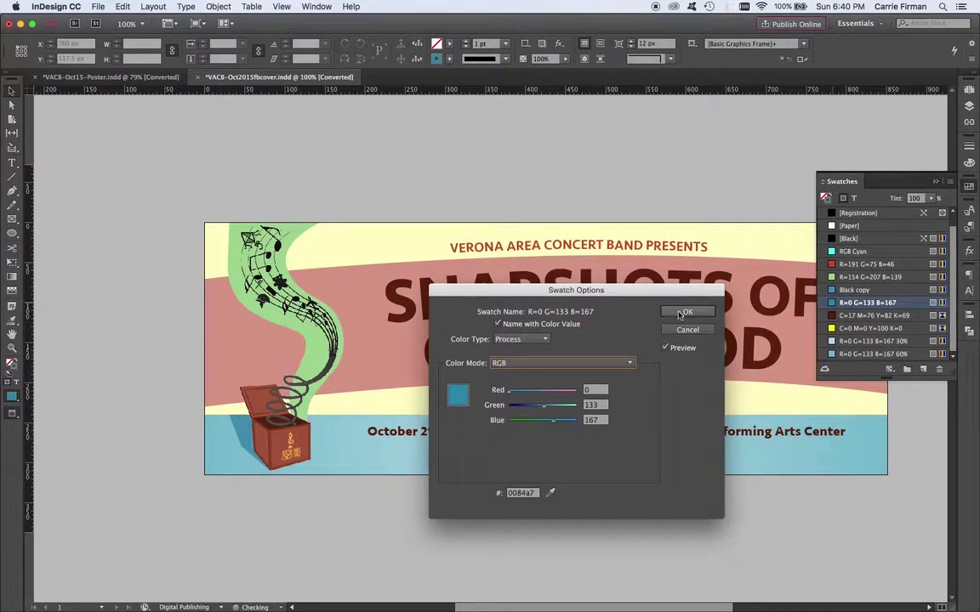
{"action": "left_click", "coordinate": [685, 313]}
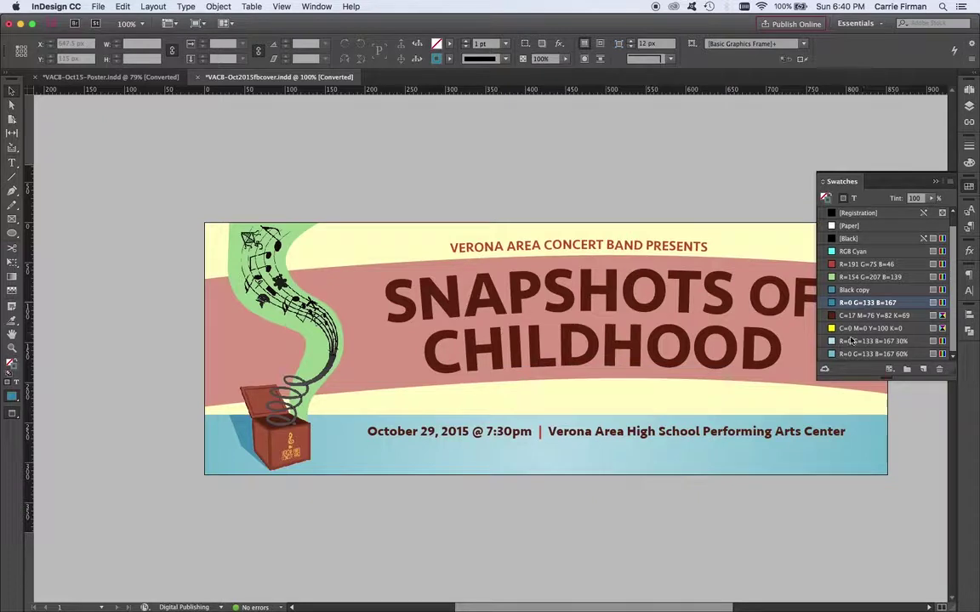
{"action": "double_click", "coordinate": [859, 315]}
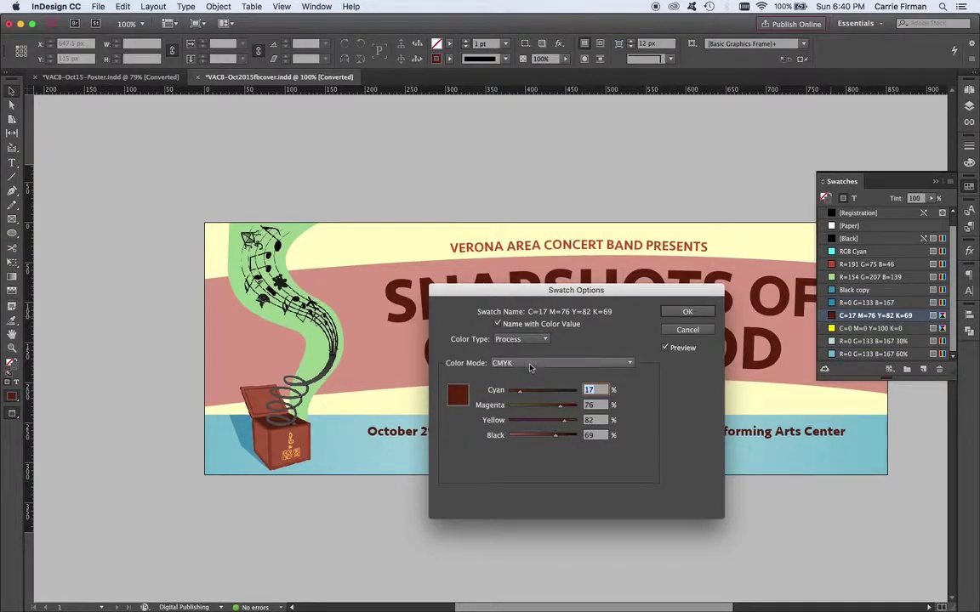
{"action": "left_click", "coordinate": [527, 363]}
{"action": "left_click", "coordinate": [510, 33]}
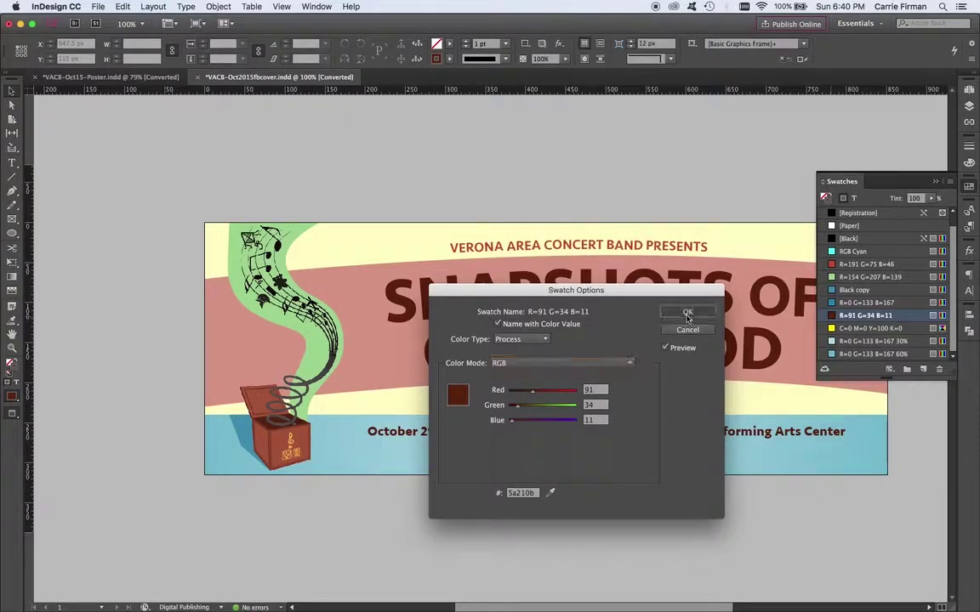
{"action": "left_click", "coordinate": [687, 313]}
{"action": "double_click", "coordinate": [838, 329]}
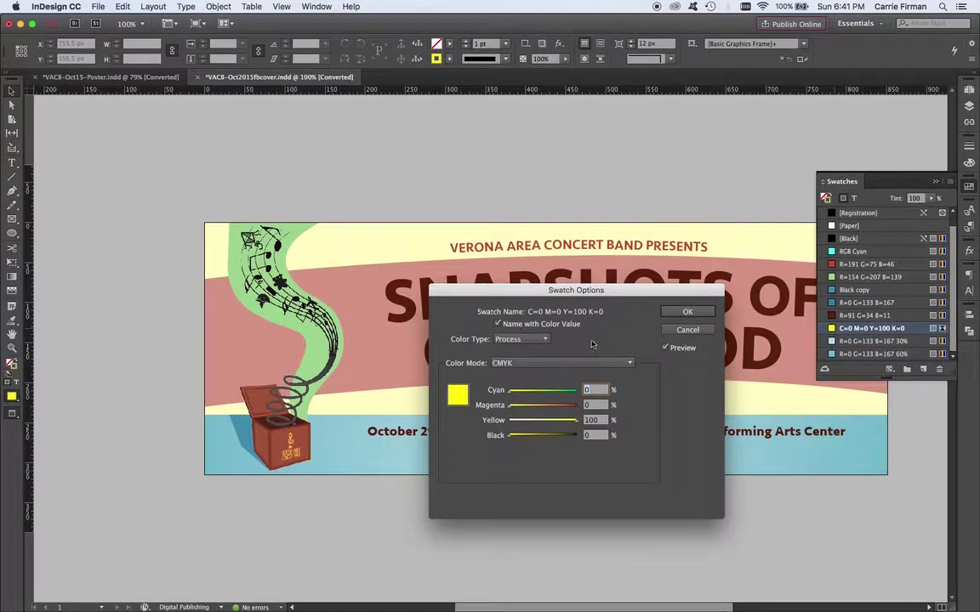
{"action": "left_click", "coordinate": [527, 363]}
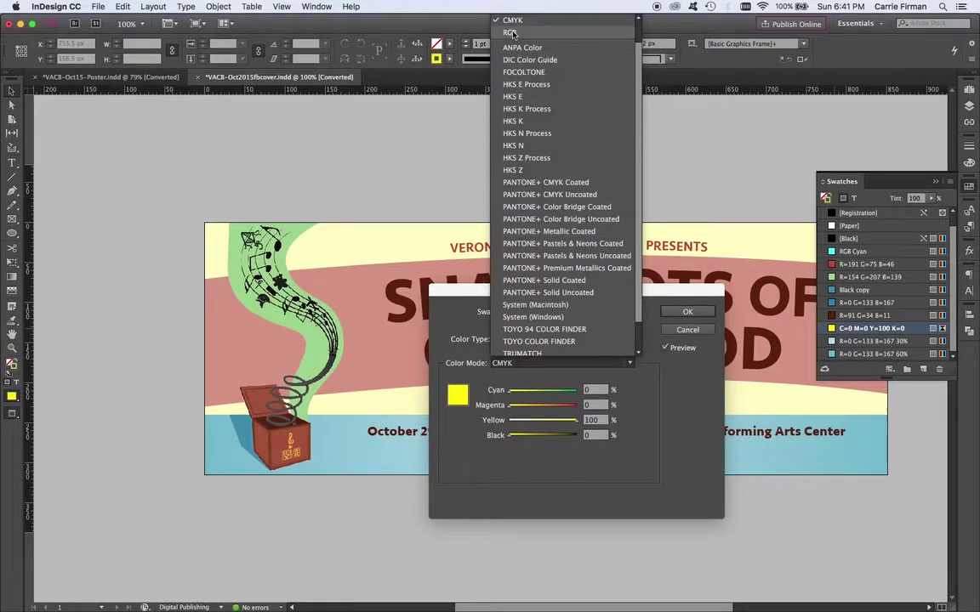
{"action": "left_click", "coordinate": [462, 32]}
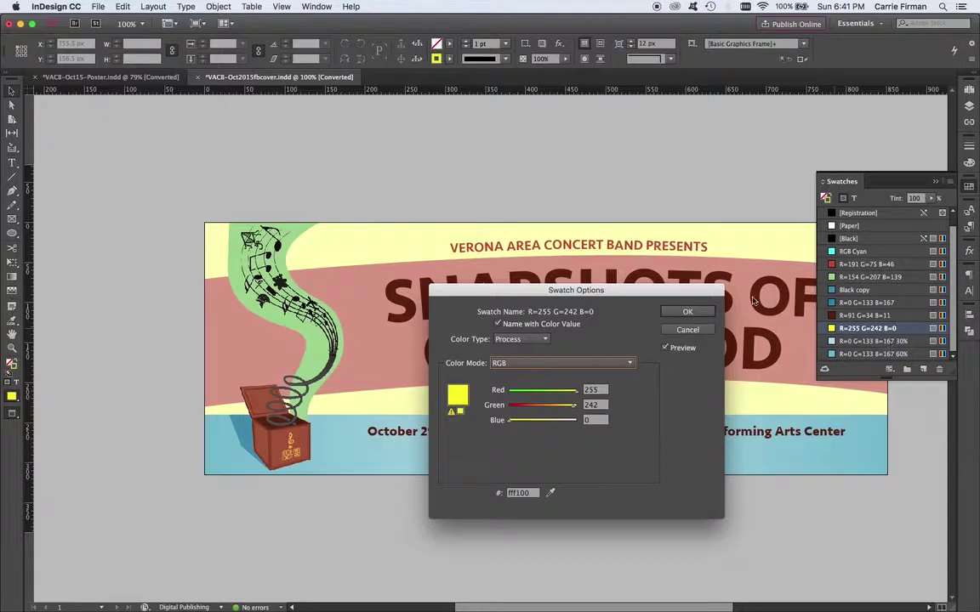
{"action": "left_click", "coordinate": [687, 312]}
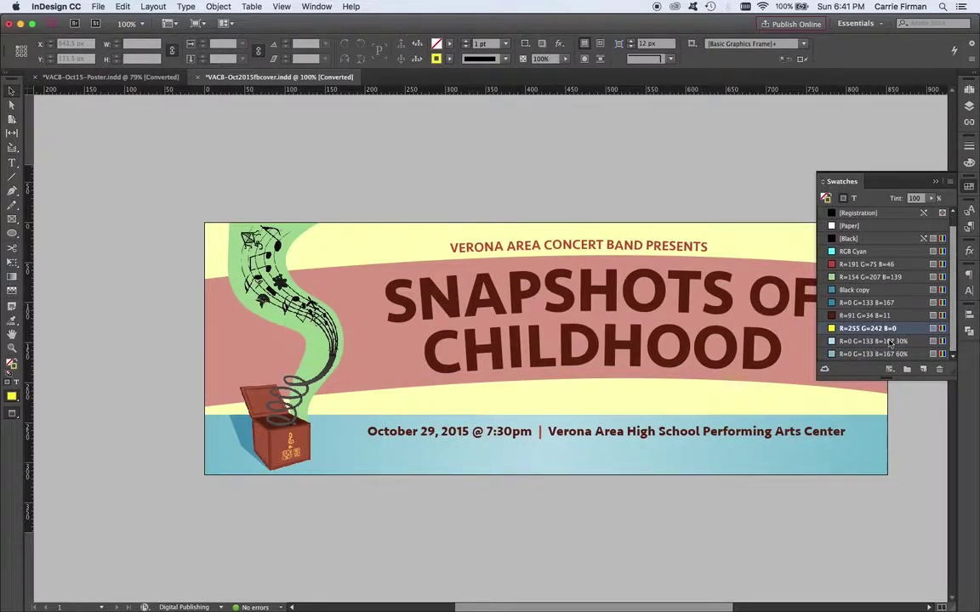
{"action": "left_click", "coordinate": [220, 342]}
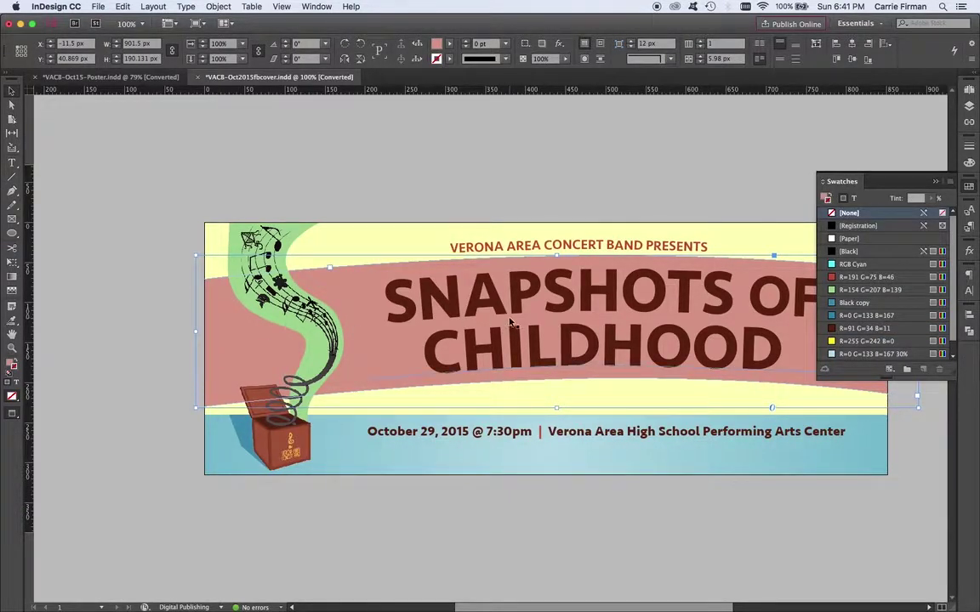
{"action": "key", "text": "x"}
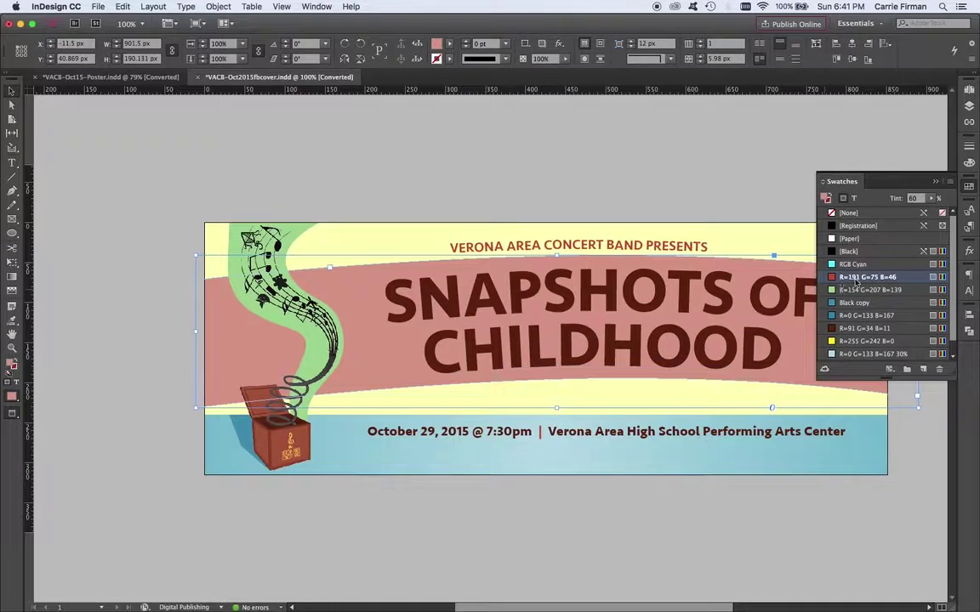
{"action": "double_click", "coordinate": [833, 278]}
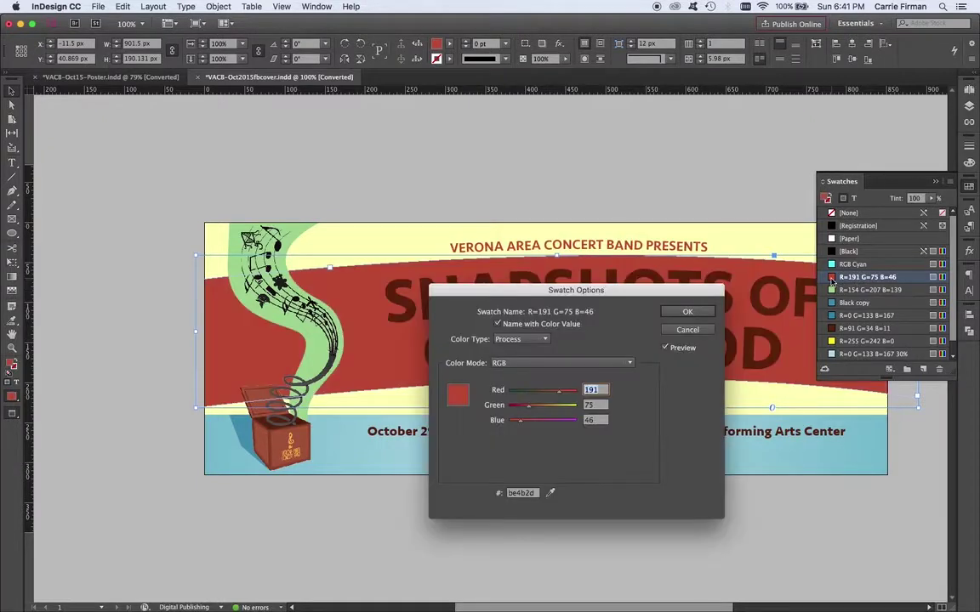
{"action": "left_click", "coordinate": [688, 331]}
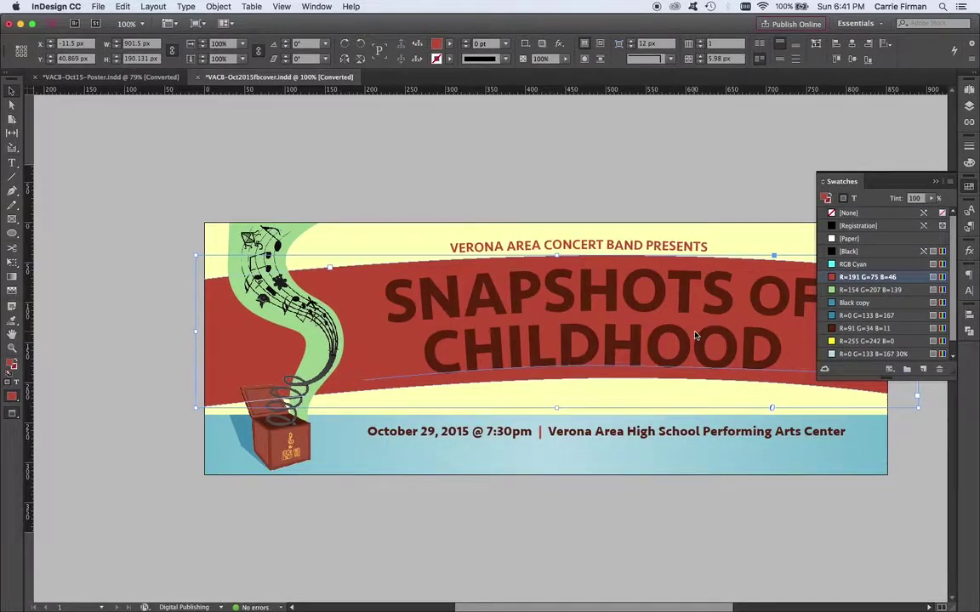
{"action": "type", "text": "80"}
{"action": "key", "text": "Return"}
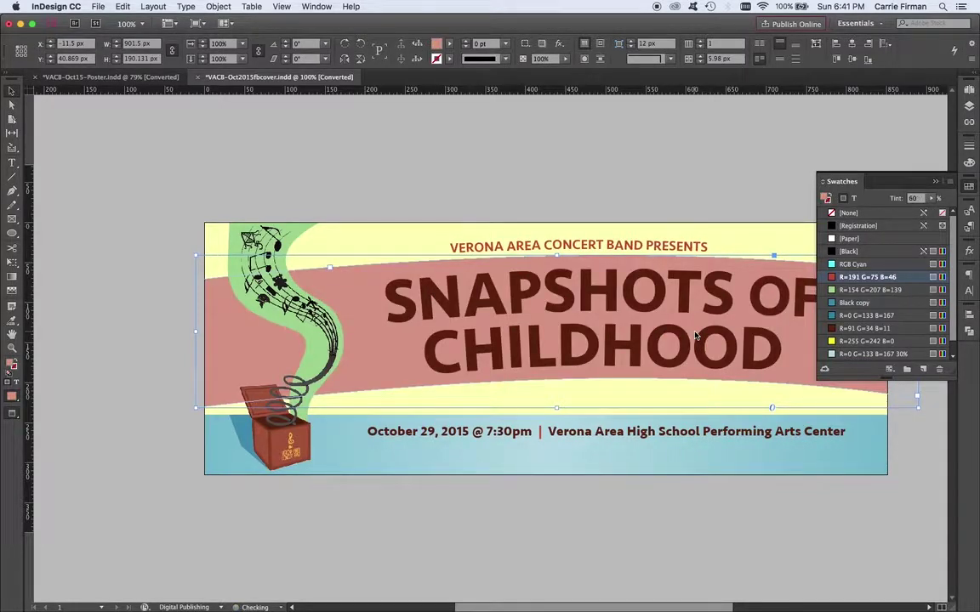
{"action": "type", "text": "60"}
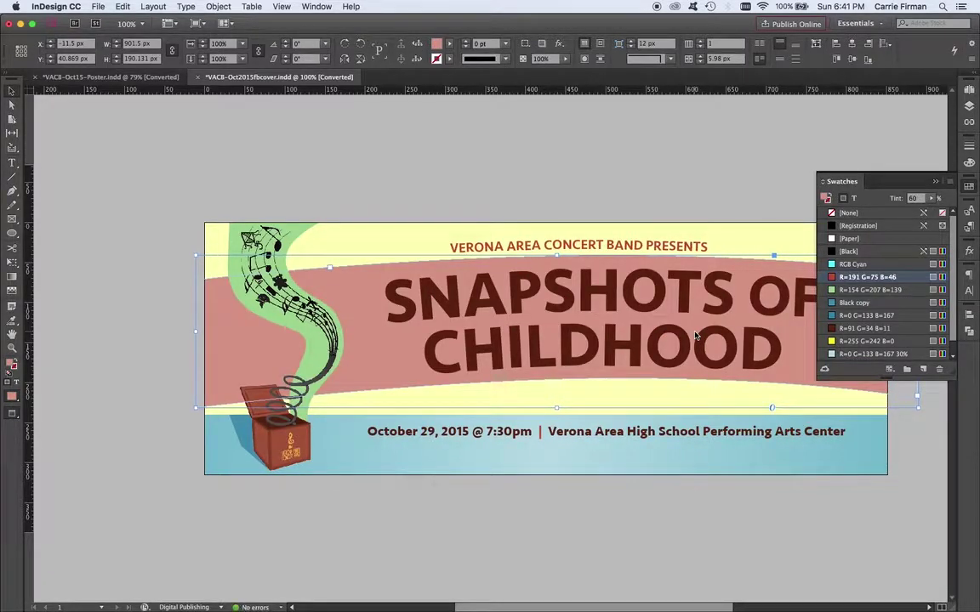
Step: Redefine the R=191 G=75 B=46 swatch as R=176 G=60 B=13 using the Swatch Options sliders
{"action": "right_click", "coordinate": [834, 281]}
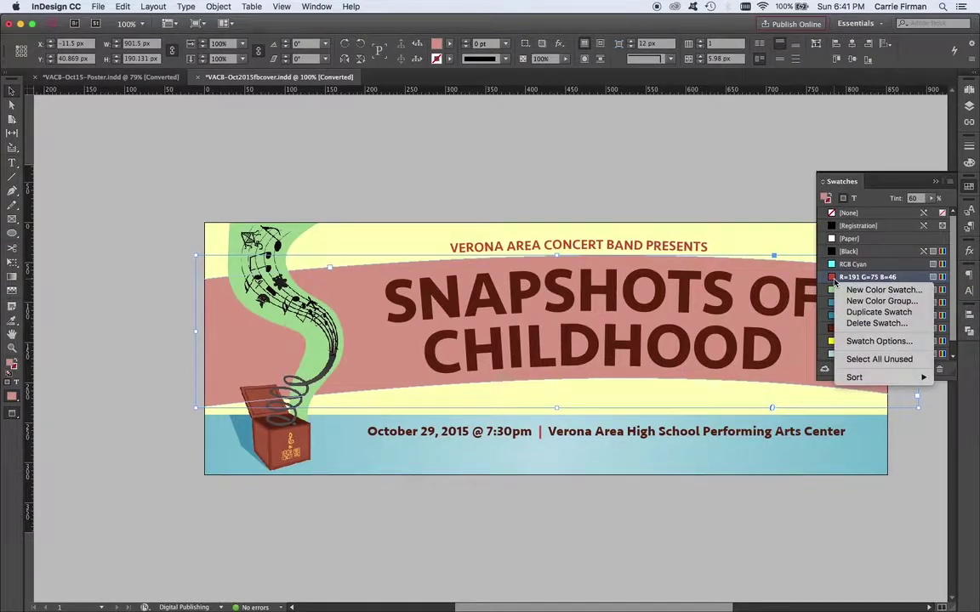
{"action": "left_click", "coordinate": [849, 344]}
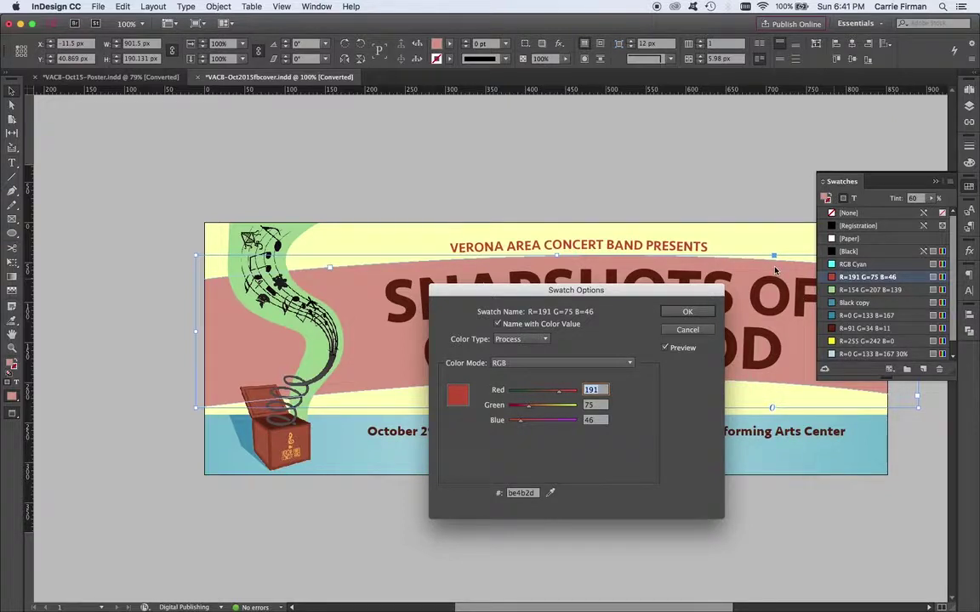
{"action": "left_click_drag", "start_coordinate": [630, 298], "coordinate": [678, 249]}
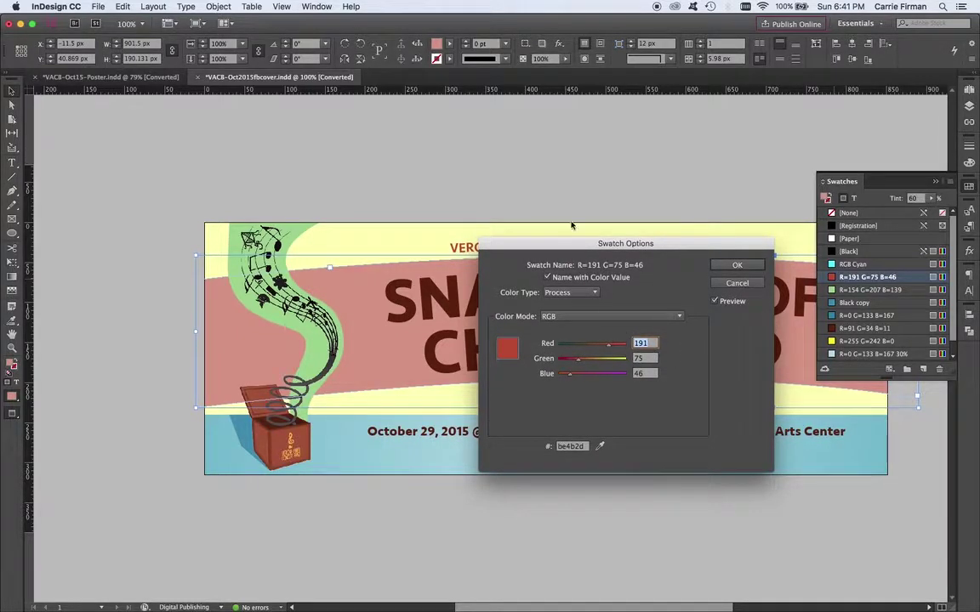
{"action": "left_click_drag", "start_coordinate": [577, 247], "coordinate": [595, 249]}
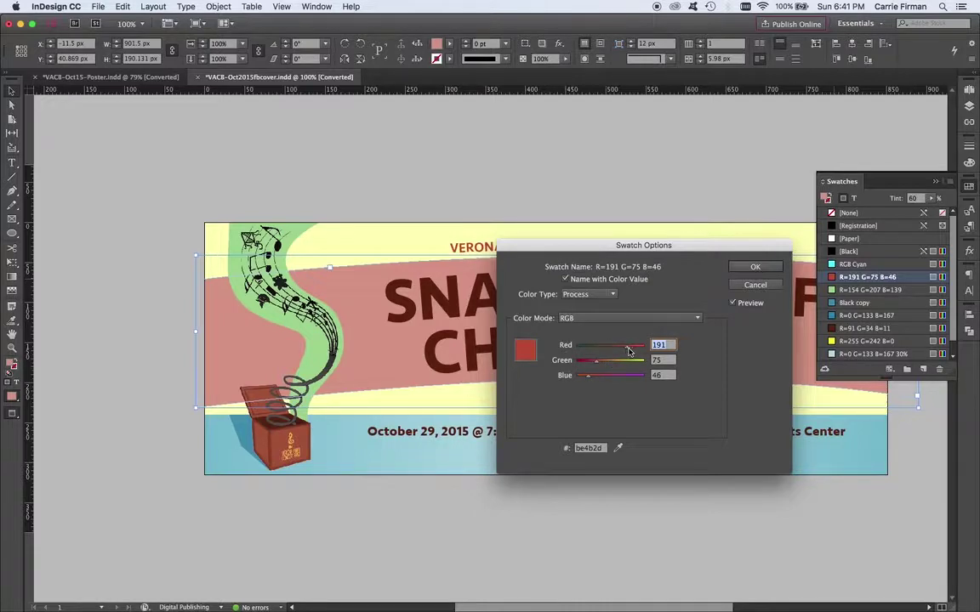
{"action": "left_click_drag", "start_coordinate": [630, 352], "coordinate": [632, 349]}
{"action": "left_click_drag", "start_coordinate": [597, 360], "coordinate": [580, 380]}
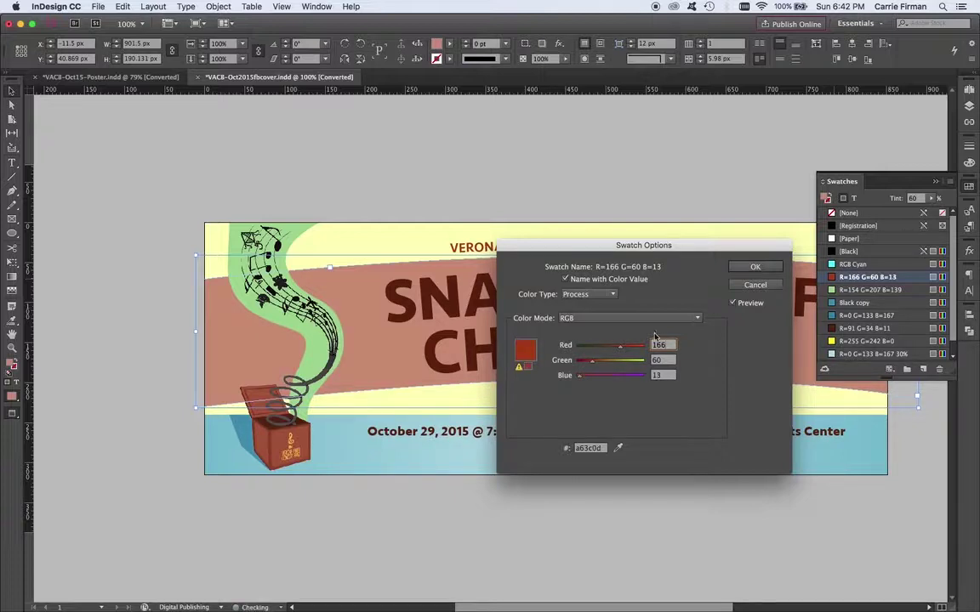
{"action": "left_click_drag", "start_coordinate": [621, 347], "coordinate": [623, 350]}
{"action": "left_click", "coordinate": [748, 267]}
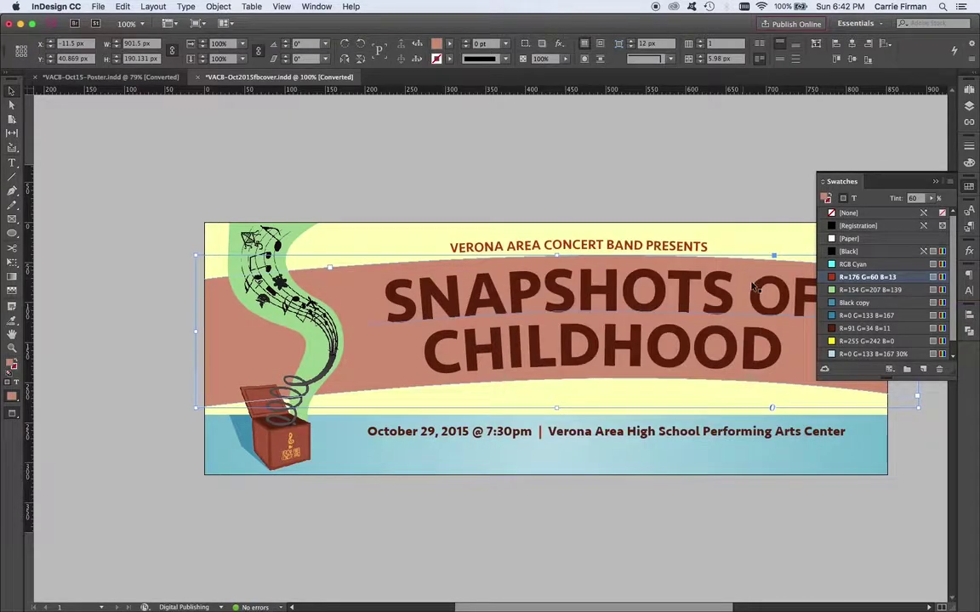
{"action": "left_click", "coordinate": [734, 173]}
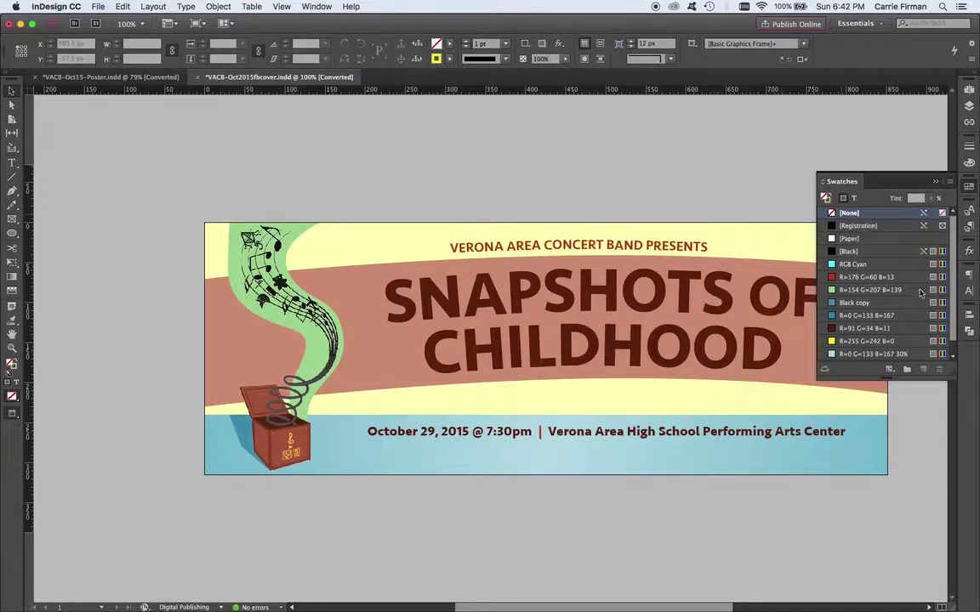
{"action": "scroll", "coordinate": [907, 304], "scroll_direction": "down", "scroll_amount": 1}
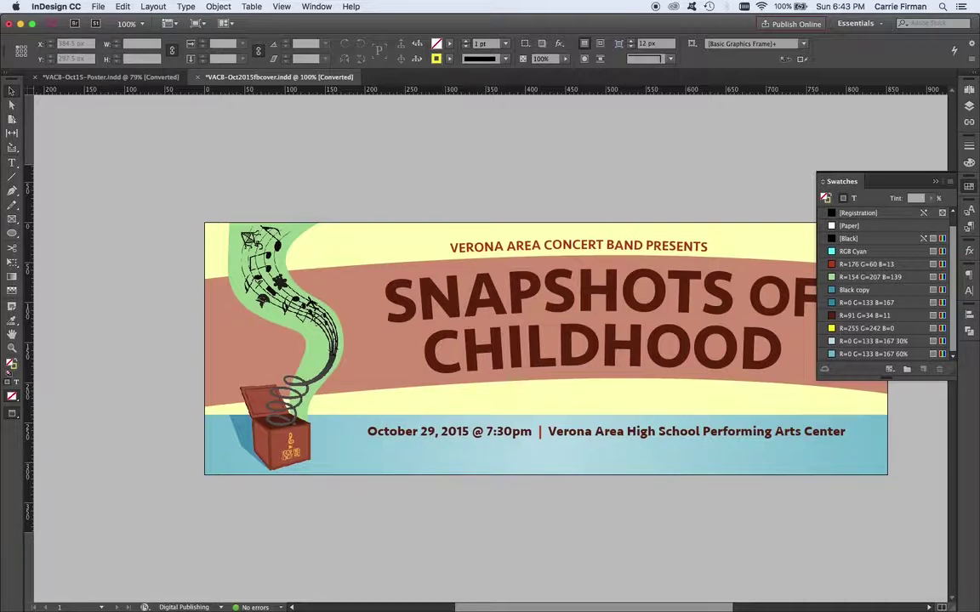
Step: Open the New Document dialog via File > New > Document
{"action": "left_click", "coordinate": [99, 7]}
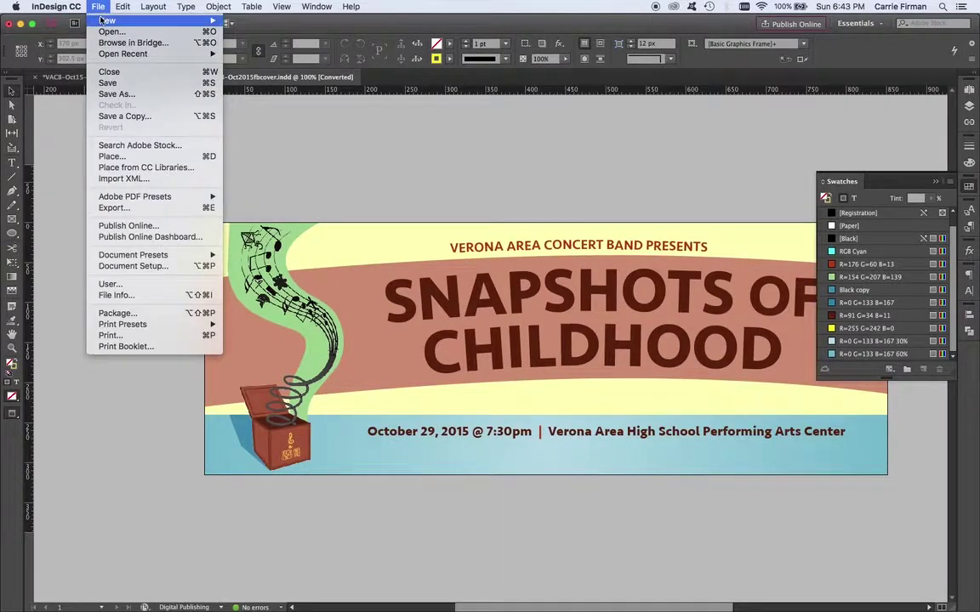
{"action": "mouse_move", "coordinate": [102, 20]}
{"action": "left_click", "coordinate": [241, 25]}
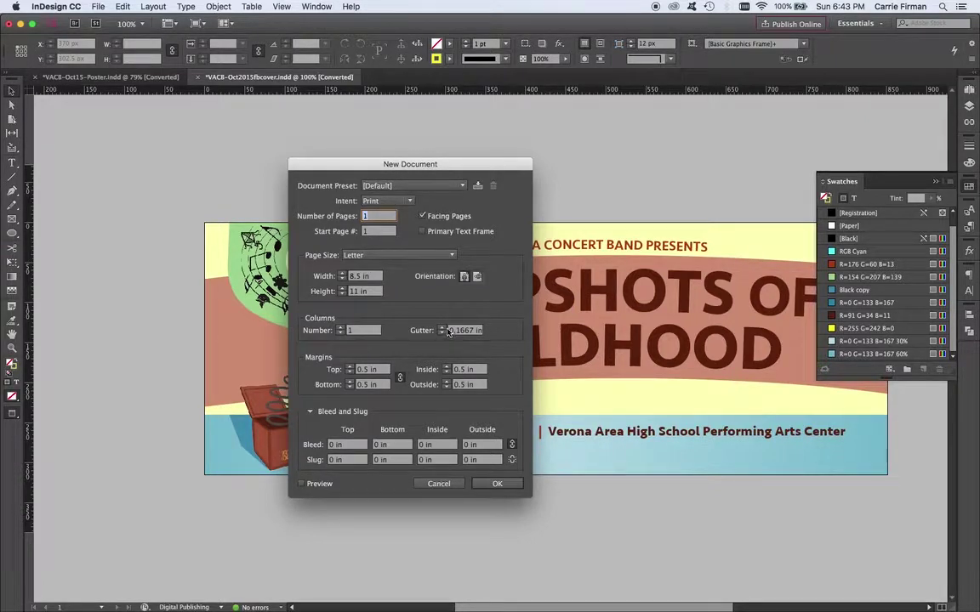
Step: Compare the Web and Mobile document intents in the New Document dialog
{"action": "left_click", "coordinate": [408, 202]}
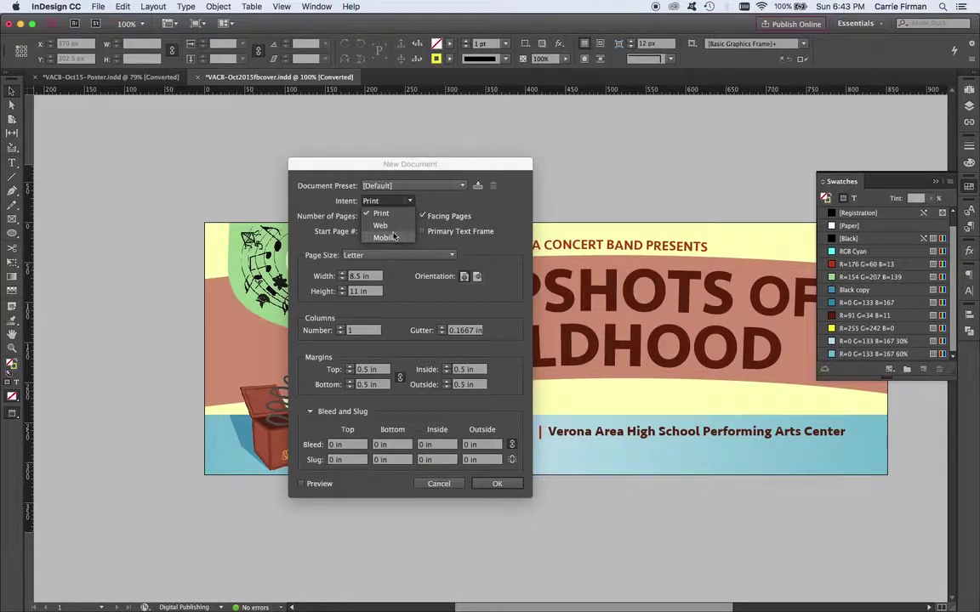
{"action": "left_click", "coordinate": [391, 226]}
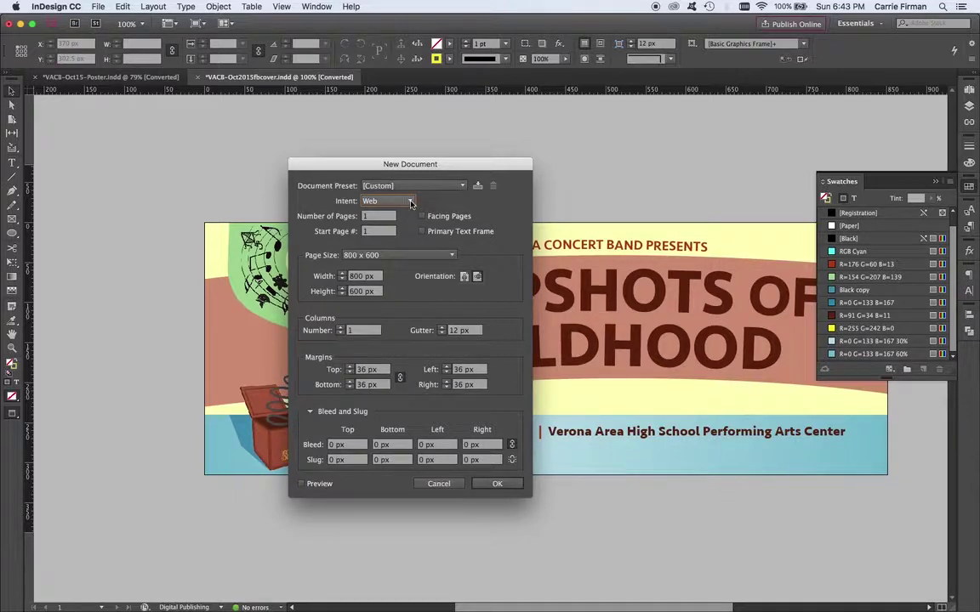
{"action": "left_click", "coordinate": [411, 201]}
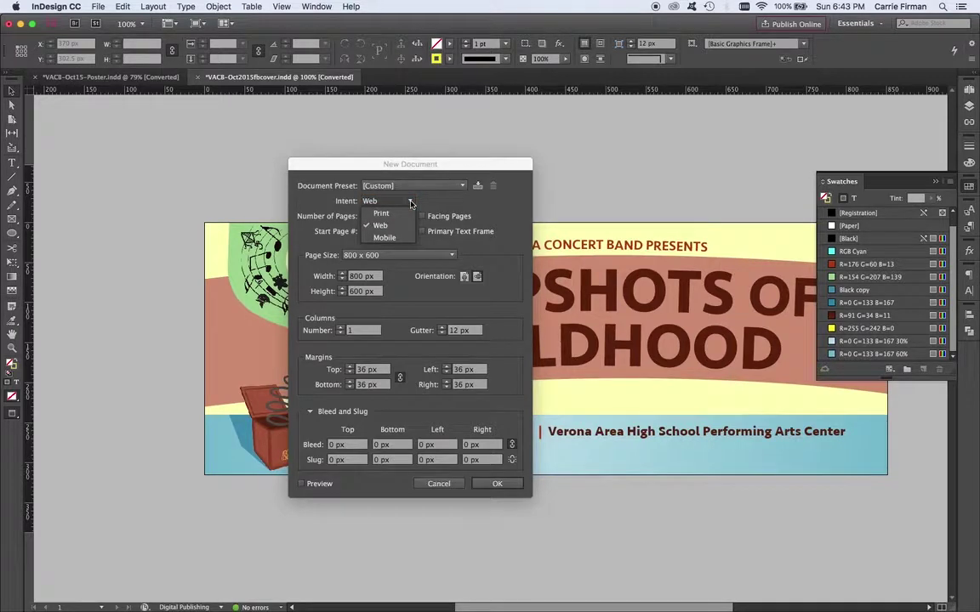
{"action": "left_click", "coordinate": [403, 238]}
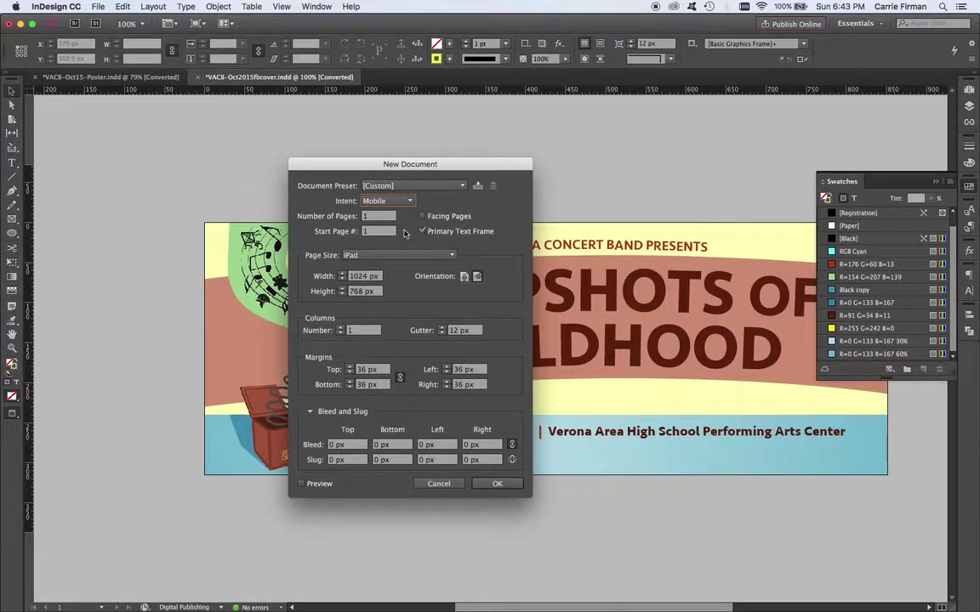
{"action": "left_click", "coordinate": [408, 203]}
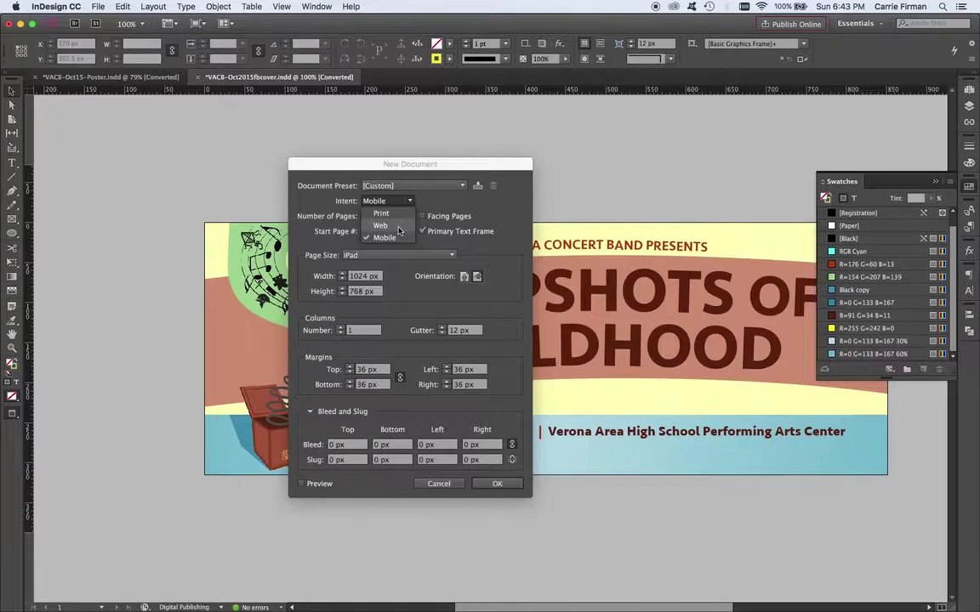
{"action": "left_click", "coordinate": [398, 226]}
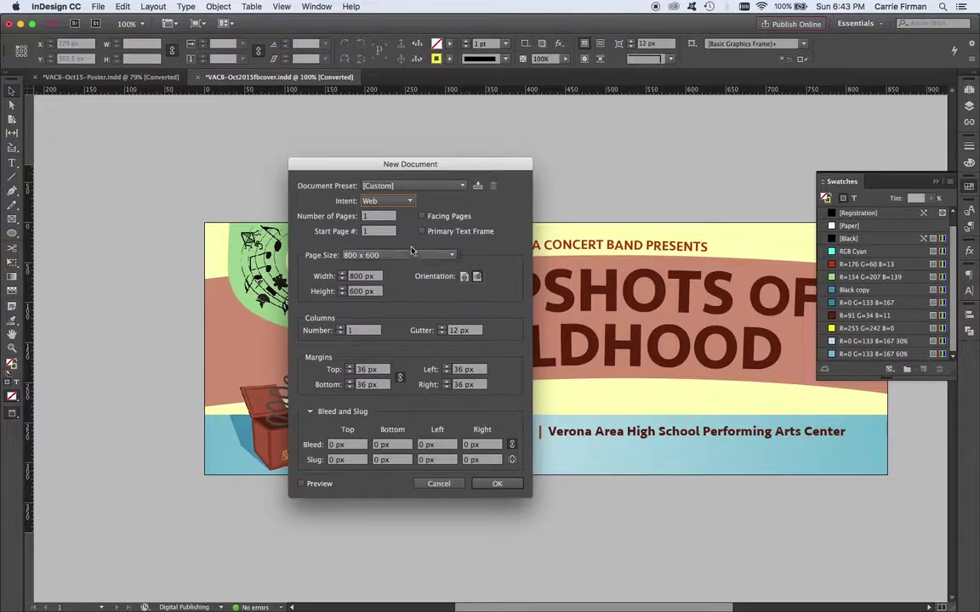
{"action": "left_click", "coordinate": [409, 202]}
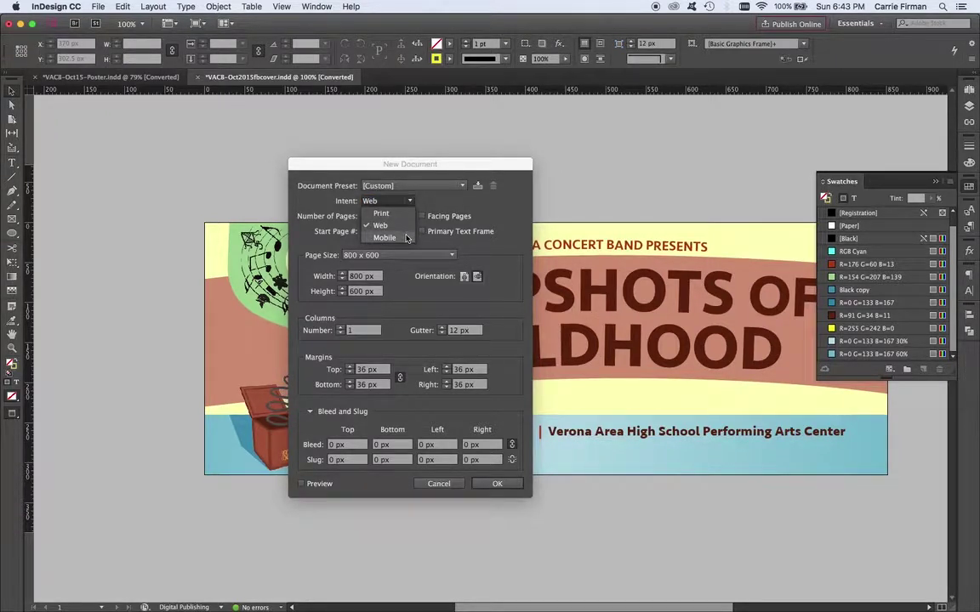
{"action": "left_click", "coordinate": [405, 238]}
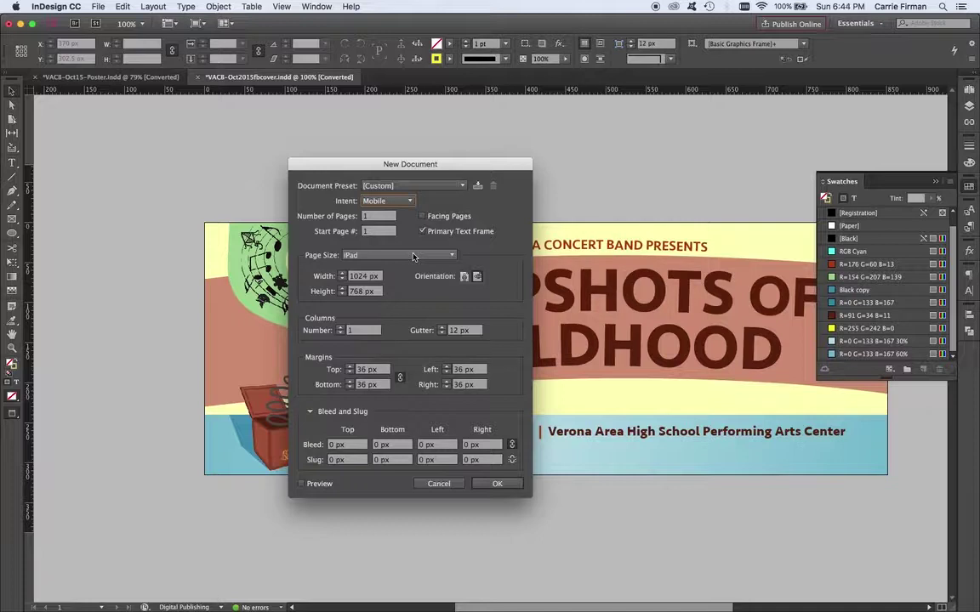
Step: Set the intent to Web with an 800 x 600 page size and create the document
{"action": "left_click", "coordinate": [413, 256]}
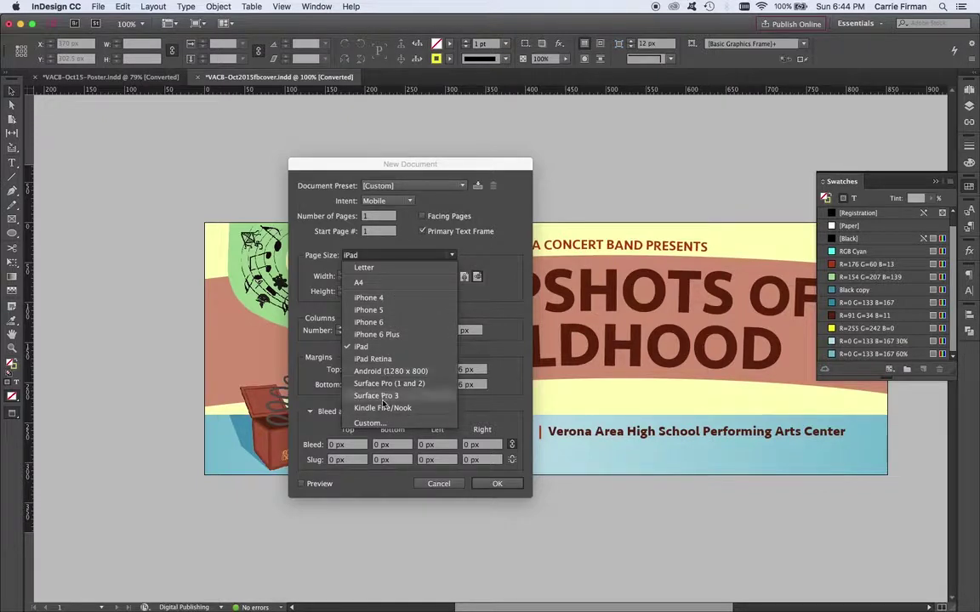
{"action": "left_click", "coordinate": [392, 244]}
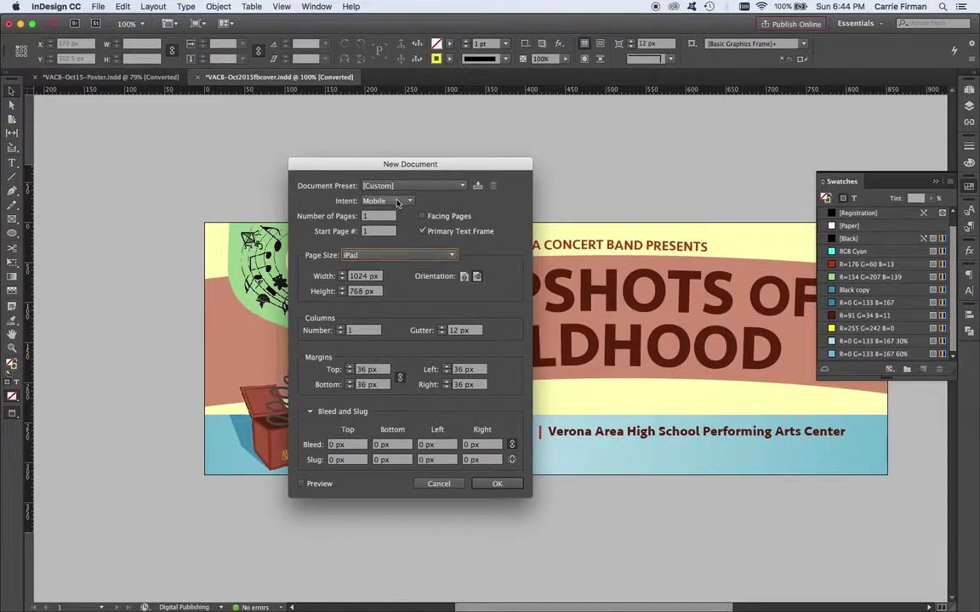
{"action": "left_click", "coordinate": [378, 200]}
{"action": "left_click", "coordinate": [380, 225]}
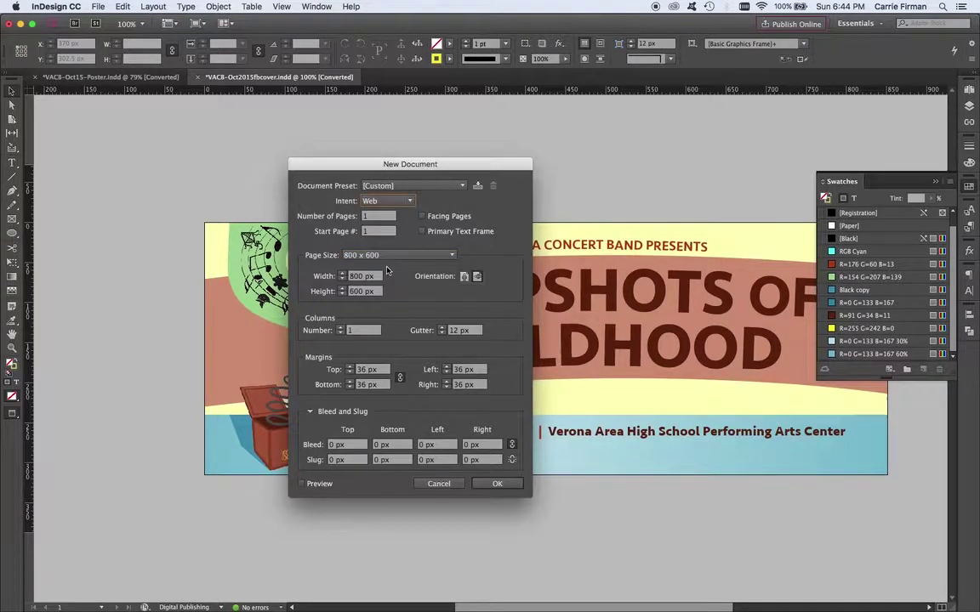
{"action": "left_click", "coordinate": [393, 256]}
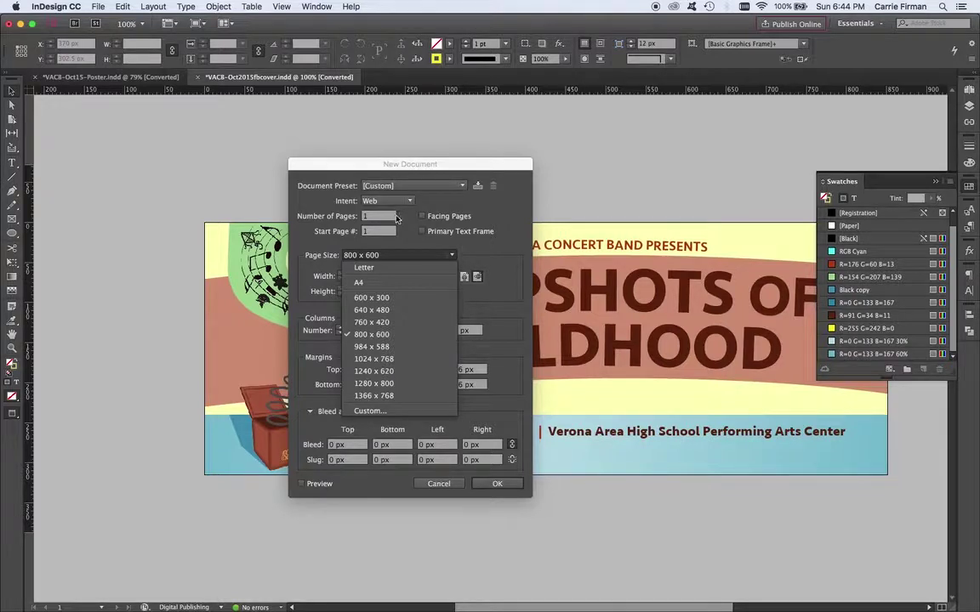
{"action": "left_click", "coordinate": [362, 217]}
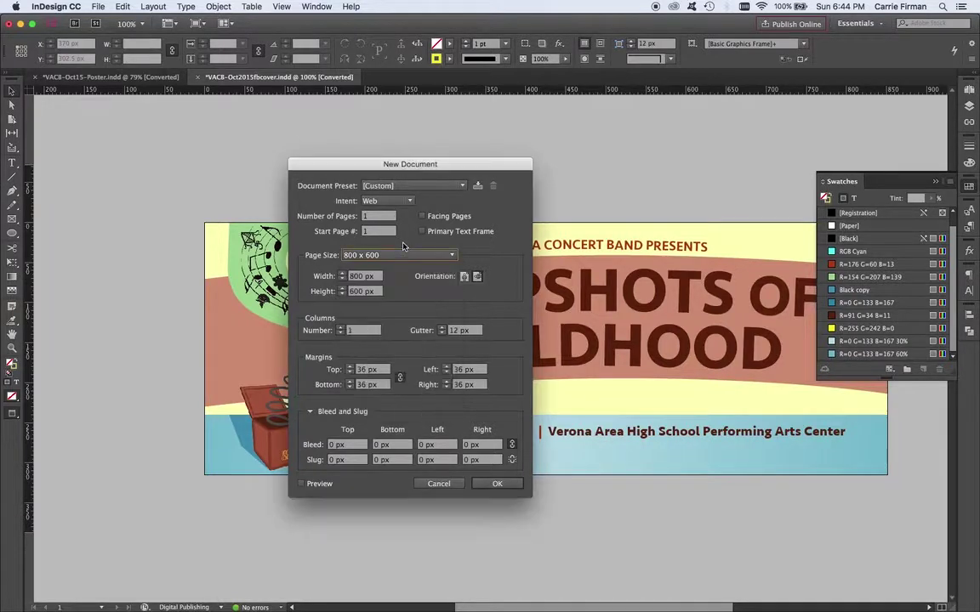
{"action": "left_click", "coordinate": [497, 483]}
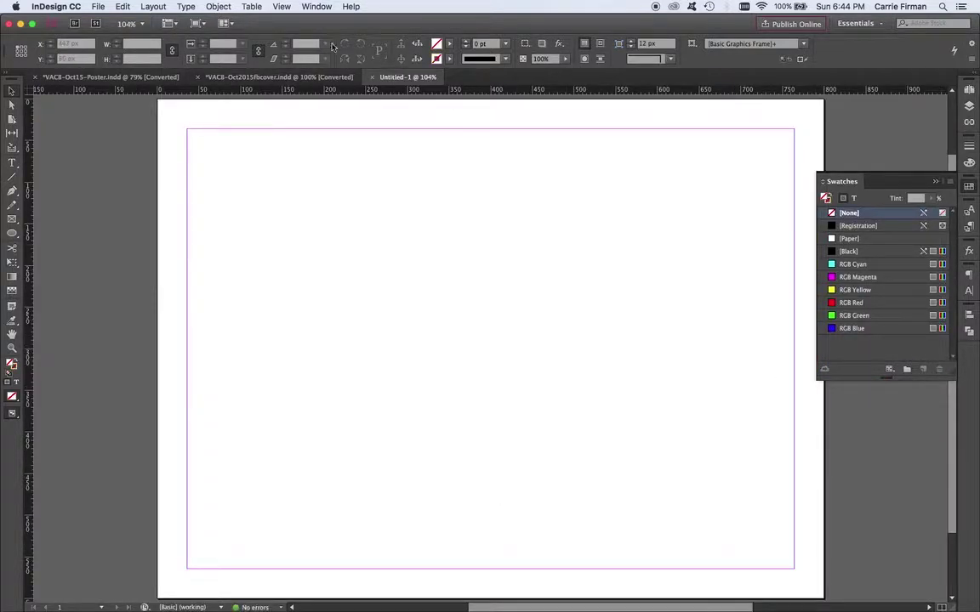
Step: Create a default Letter-size print document (Untitled-2), then switch back to the VAC8-Oct2015fbcover banner
{"action": "left_click", "coordinate": [97, 7]}
{"action": "mouse_move", "coordinate": [212, 22]}
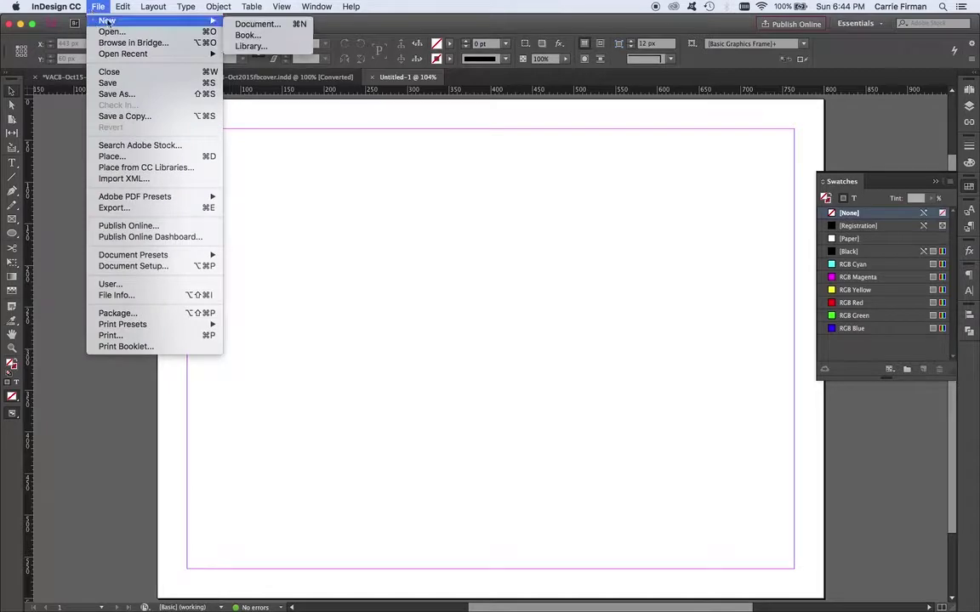
{"action": "left_click", "coordinate": [256, 24]}
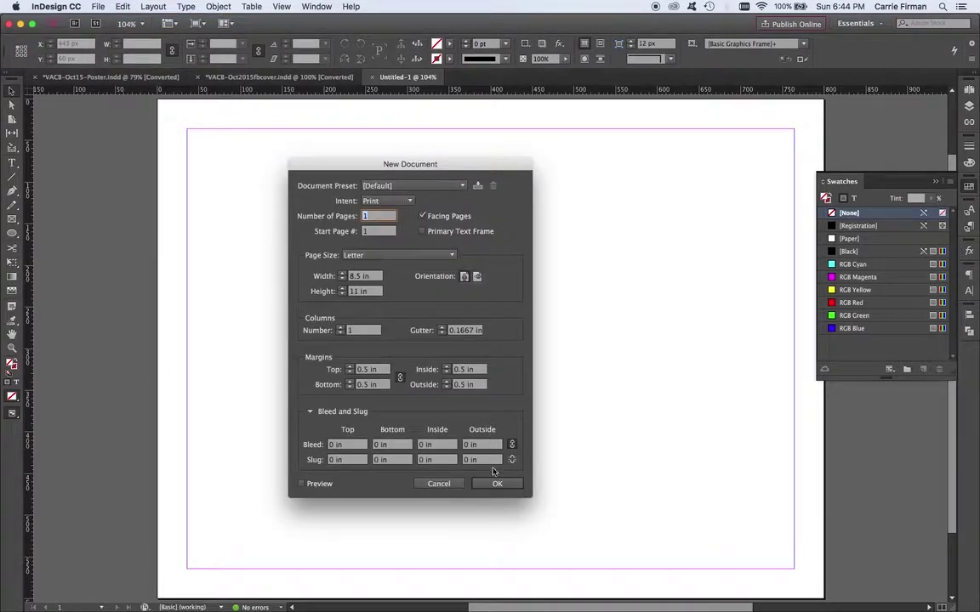
{"action": "left_click", "coordinate": [496, 483]}
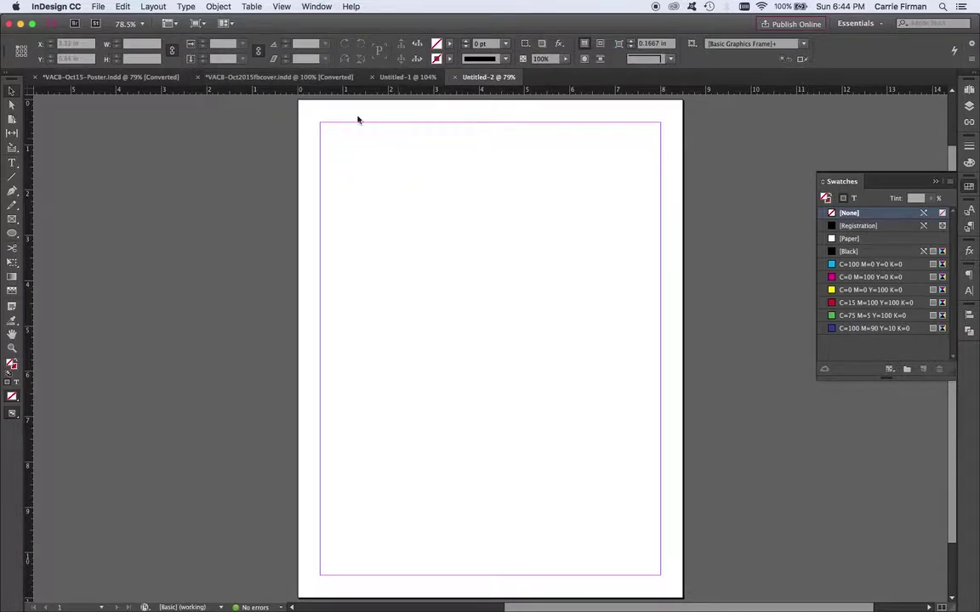
{"action": "left_click", "coordinate": [266, 77]}
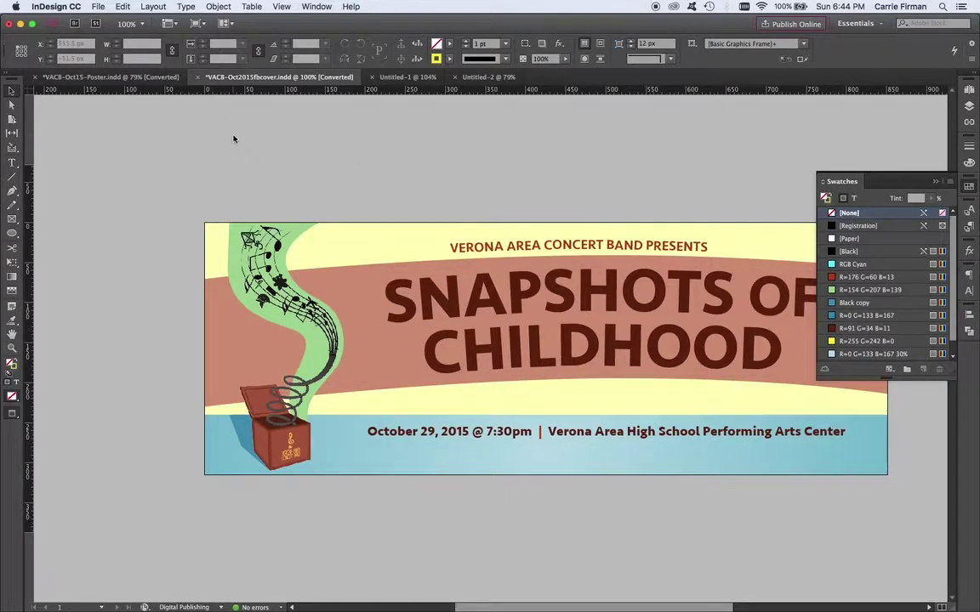
Step: In Document Setup, change the banner's intent from Mobile to Print with an 8.5 x 11 in Letter page
{"action": "left_click", "coordinate": [96, 6]}
{"action": "mouse_move", "coordinate": [164, 330]}
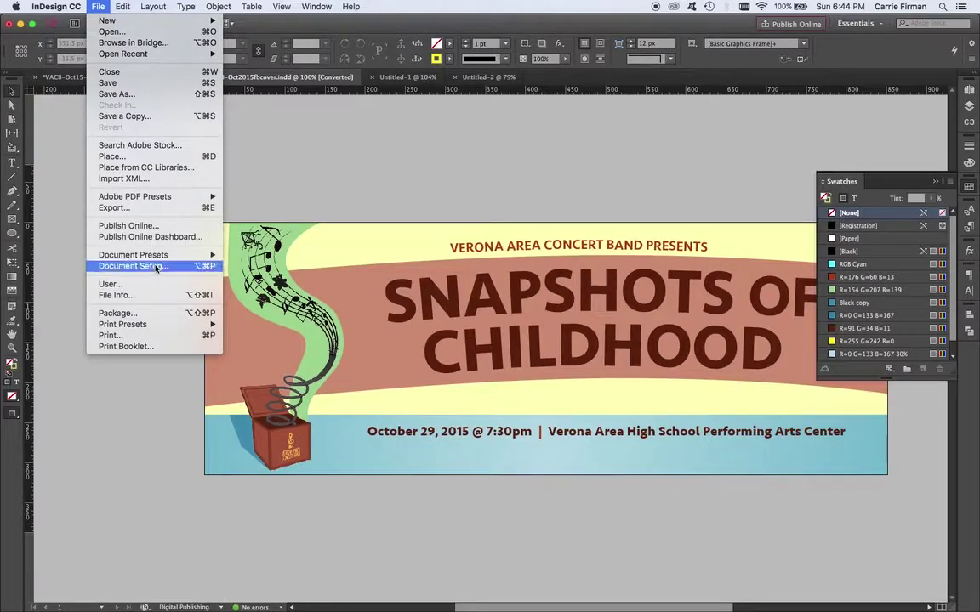
{"action": "left_click", "coordinate": [157, 267]}
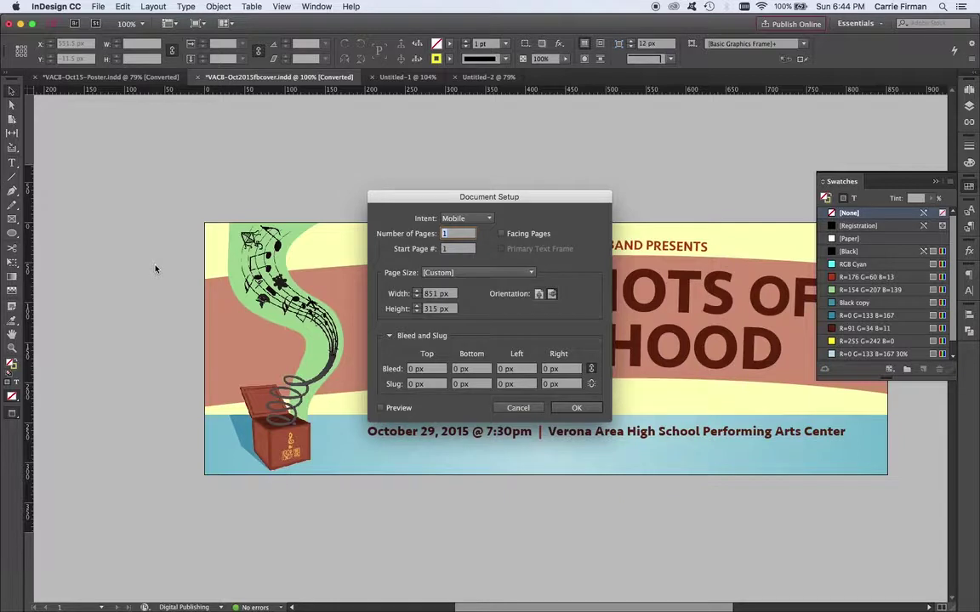
{"action": "left_click", "coordinate": [486, 220]}
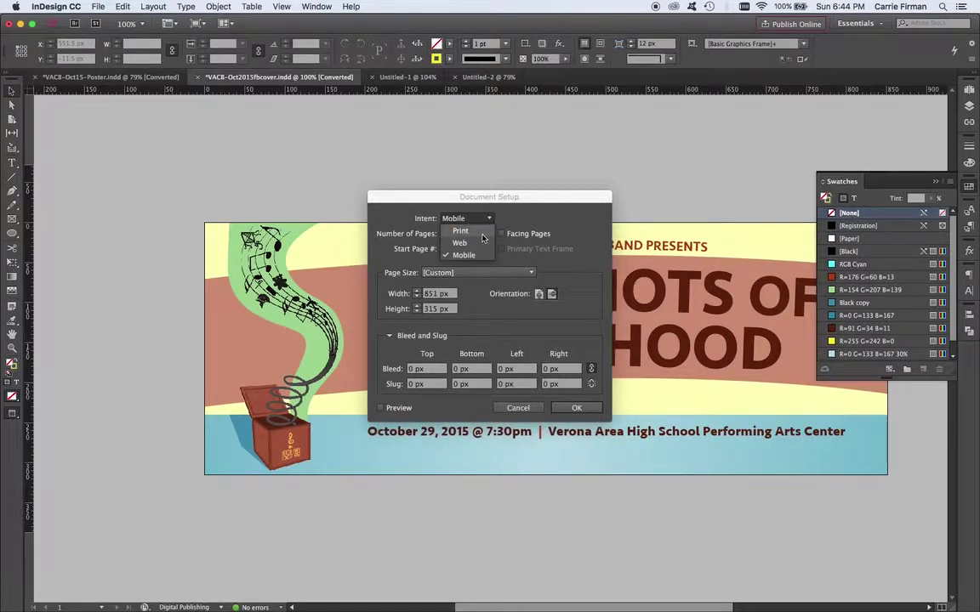
{"action": "left_click", "coordinate": [476, 231]}
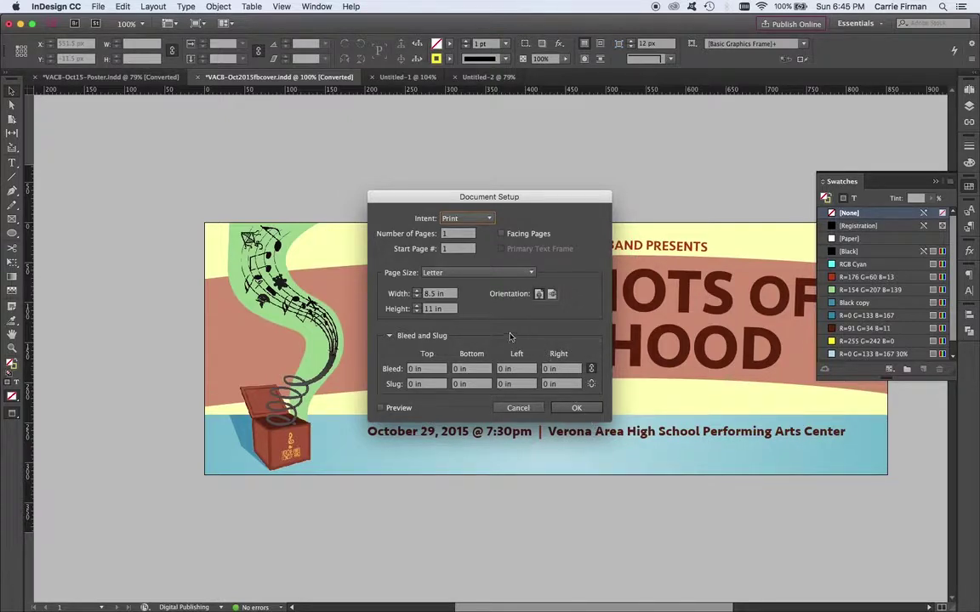
{"action": "left_click", "coordinate": [450, 294]}
{"action": "left_click", "coordinate": [578, 408]}
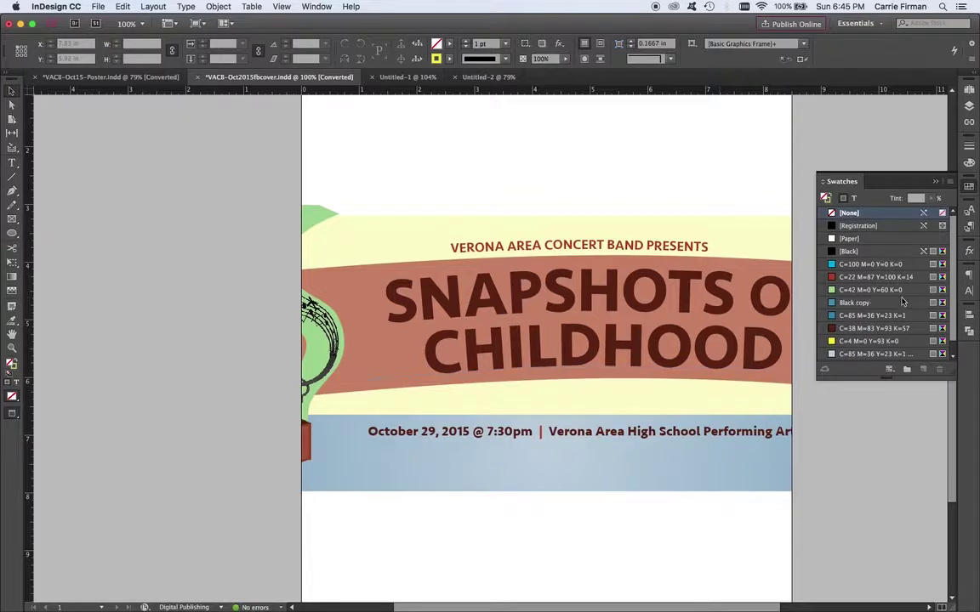
Step: Step back through history to restore the pixel web page and revert the last two swatch edits
{"action": "scroll", "coordinate": [941, 308], "scroll_direction": "down", "scroll_amount": 1}
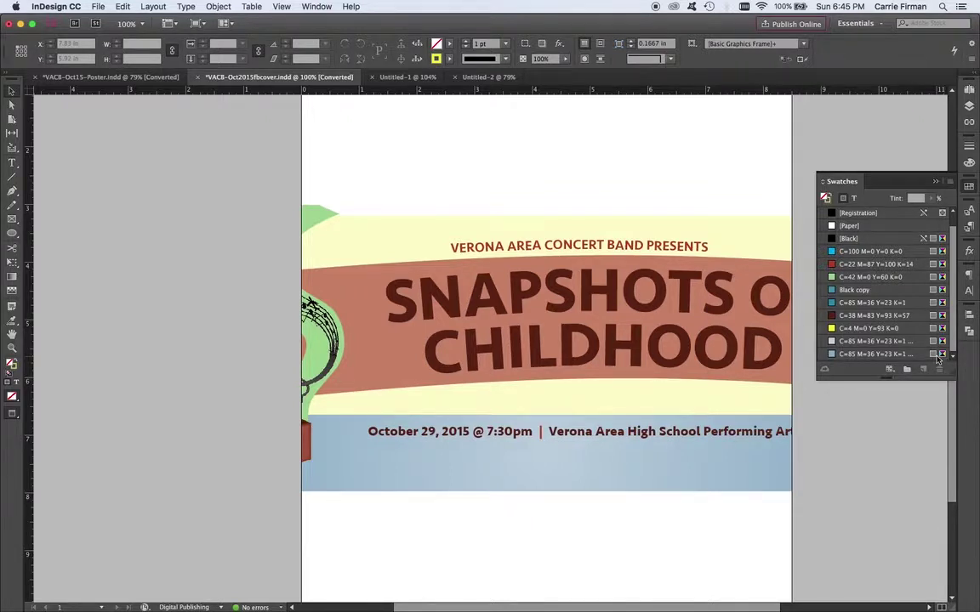
{"action": "key", "text": "super+z"}
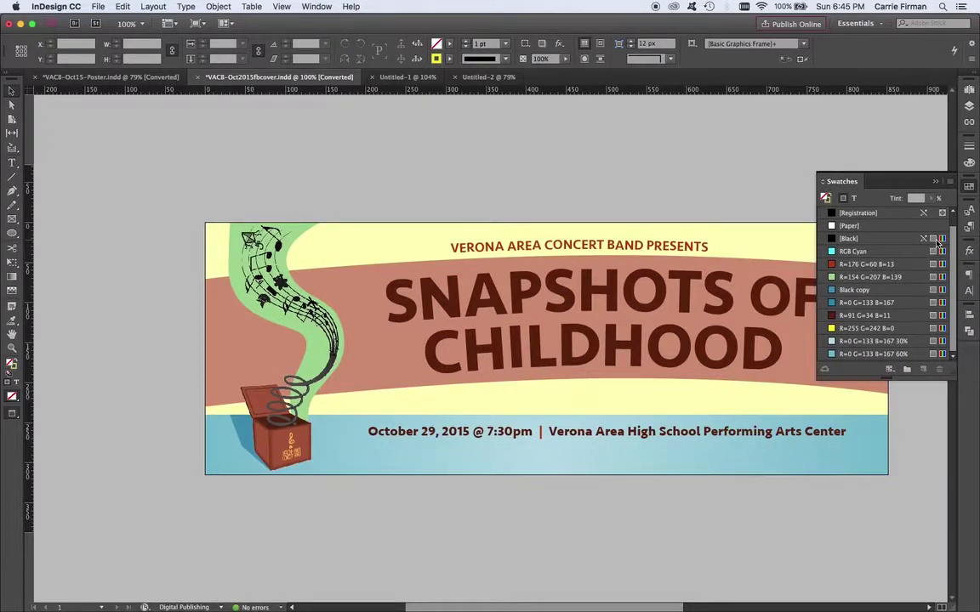
{"action": "key", "text": "super+z"}
{"action": "key", "text": "super+z"}
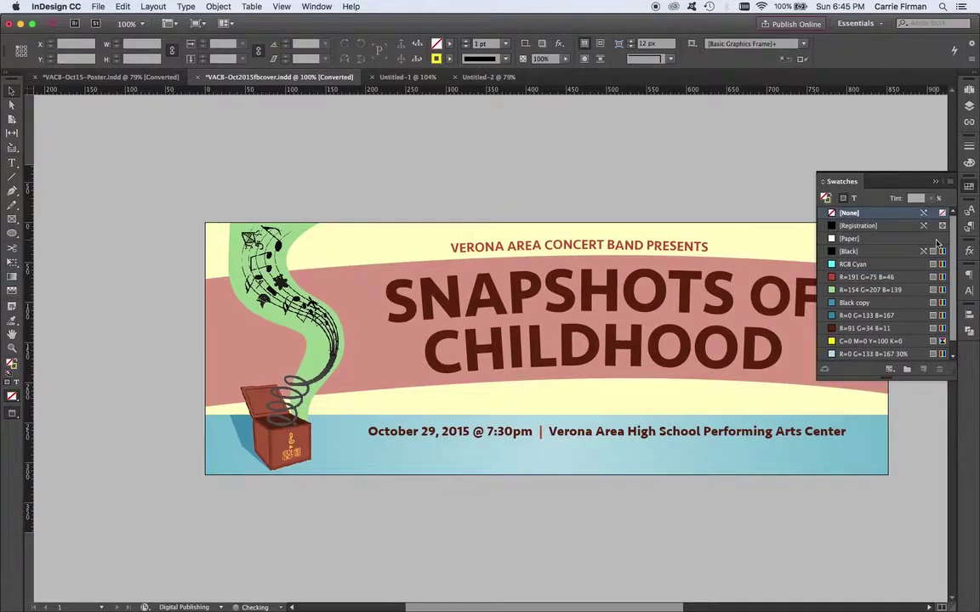
{"action": "key", "text": "super+z"}
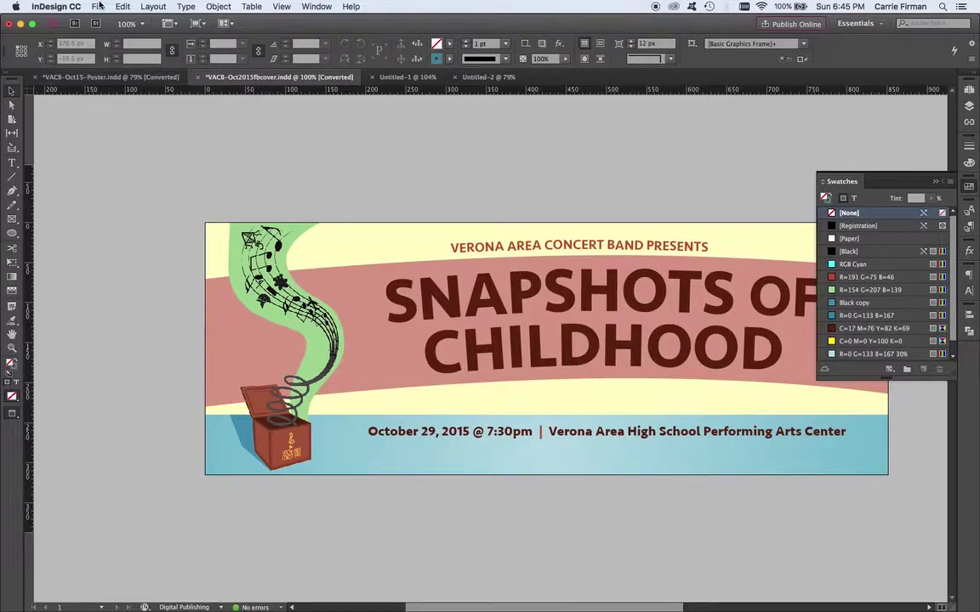
Step: Set the banner's Document Setup intent to Web with a custom 850 x 315 px page
{"action": "left_click", "coordinate": [99, 6]}
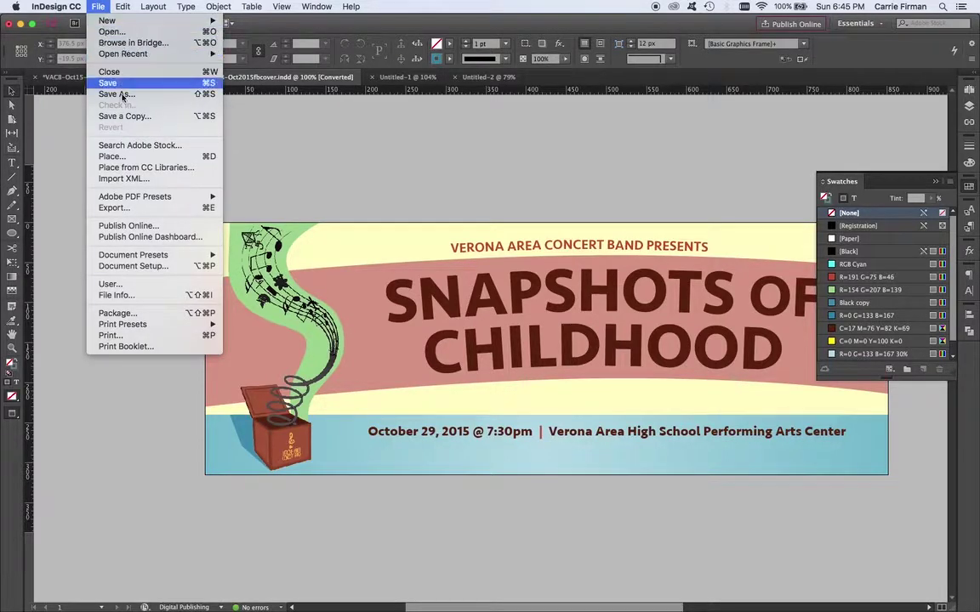
{"action": "left_click", "coordinate": [123, 268]}
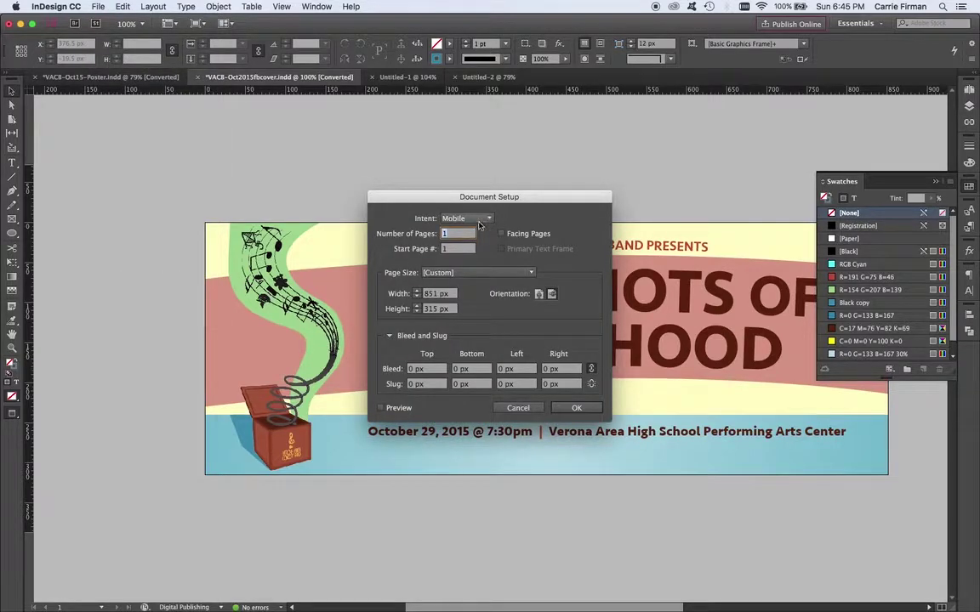
{"action": "left_click", "coordinate": [481, 220]}
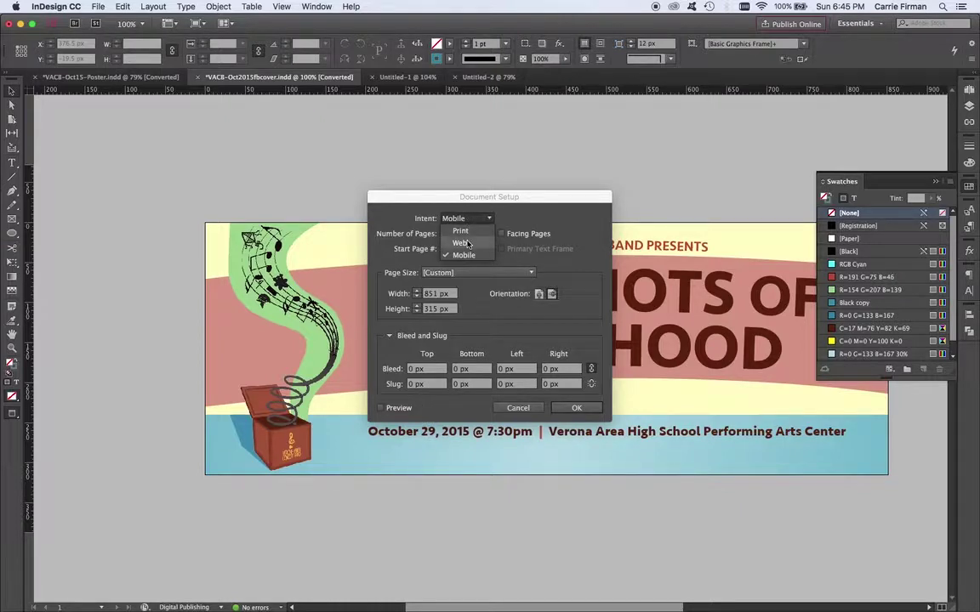
{"action": "left_click", "coordinate": [467, 244]}
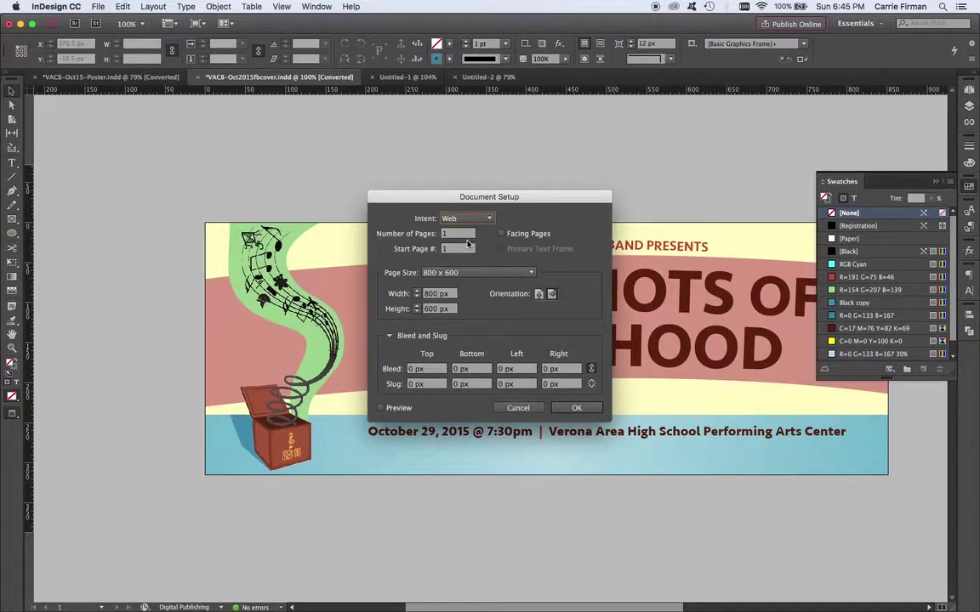
{"action": "double_click", "coordinate": [429, 295]}
{"action": "type", "text": "815"}
{"action": "type", "text": "850"}
{"action": "key", "text": "Tab"}
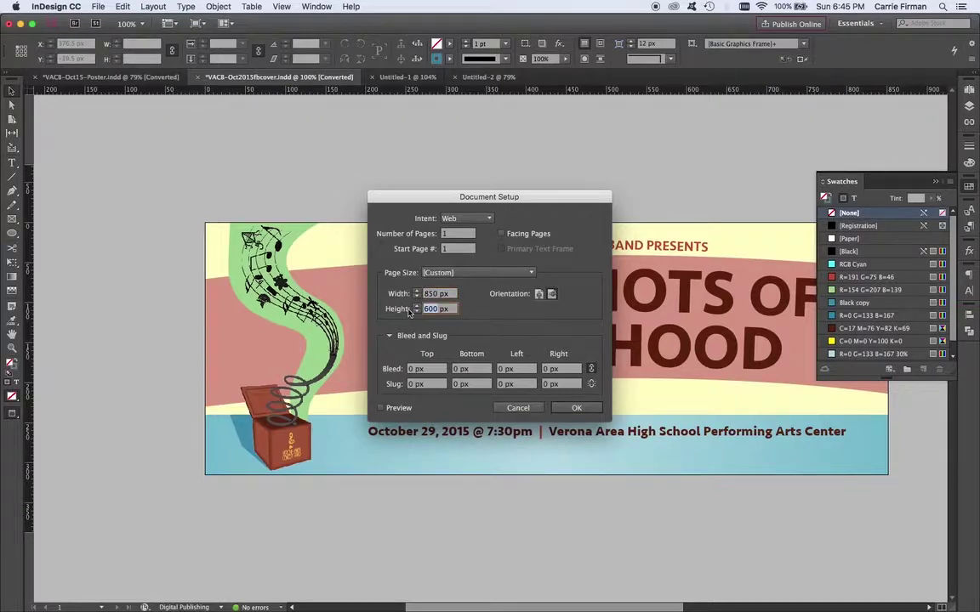
{"action": "type", "text": "315"}
{"action": "left_click", "coordinate": [596, 411]}
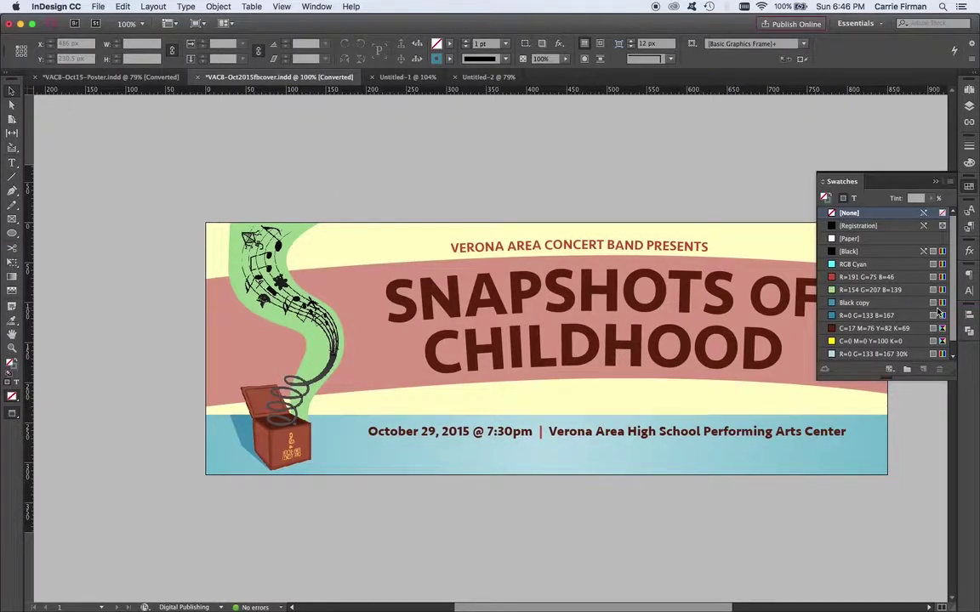
{"action": "scroll", "coordinate": [940, 313], "scroll_direction": "down", "scroll_amount": 1}
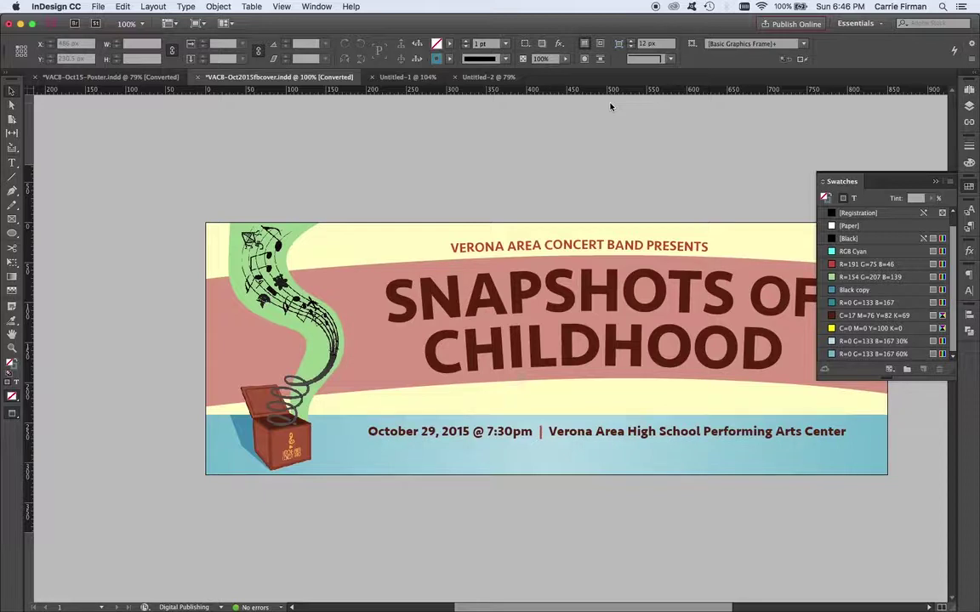
{"action": "left_click", "coordinate": [404, 77]}
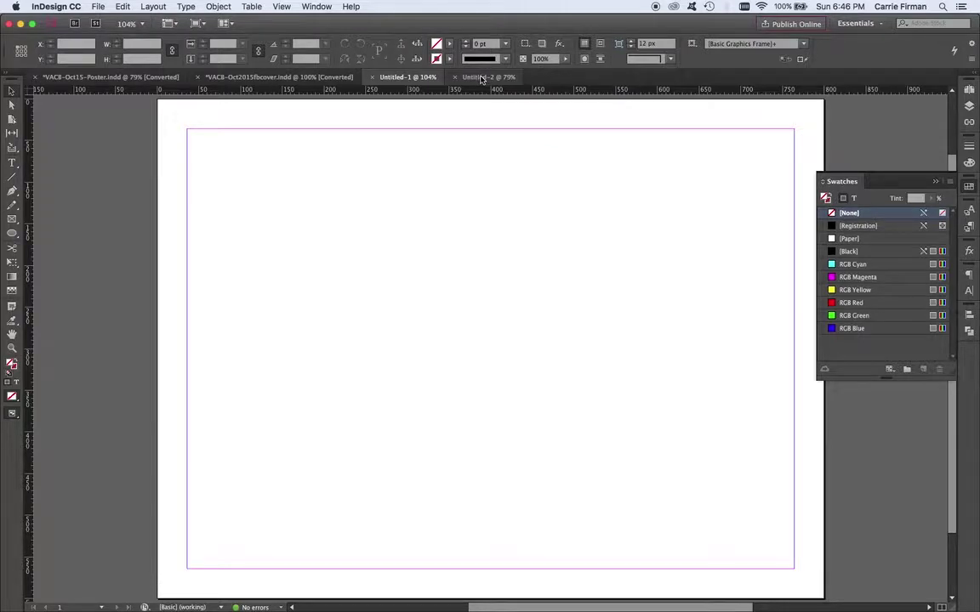
{"action": "left_click", "coordinate": [481, 78]}
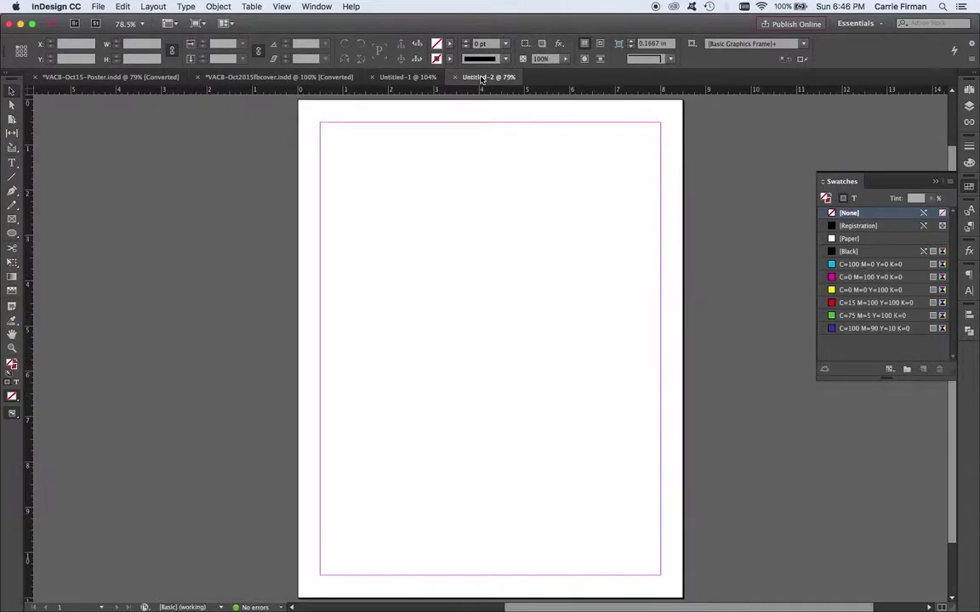
{"action": "left_click", "coordinate": [411, 79]}
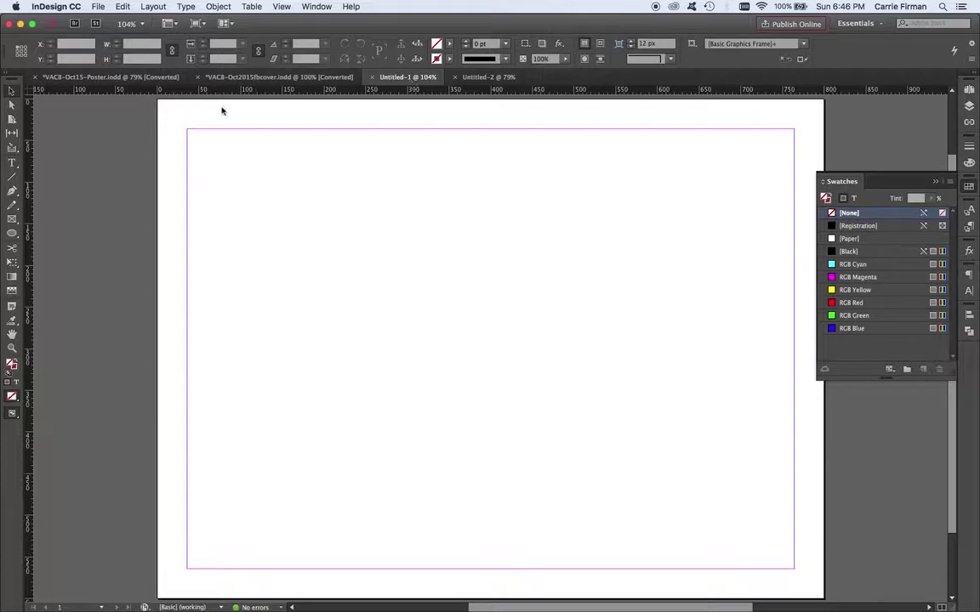
{"action": "left_click", "coordinate": [115, 77]}
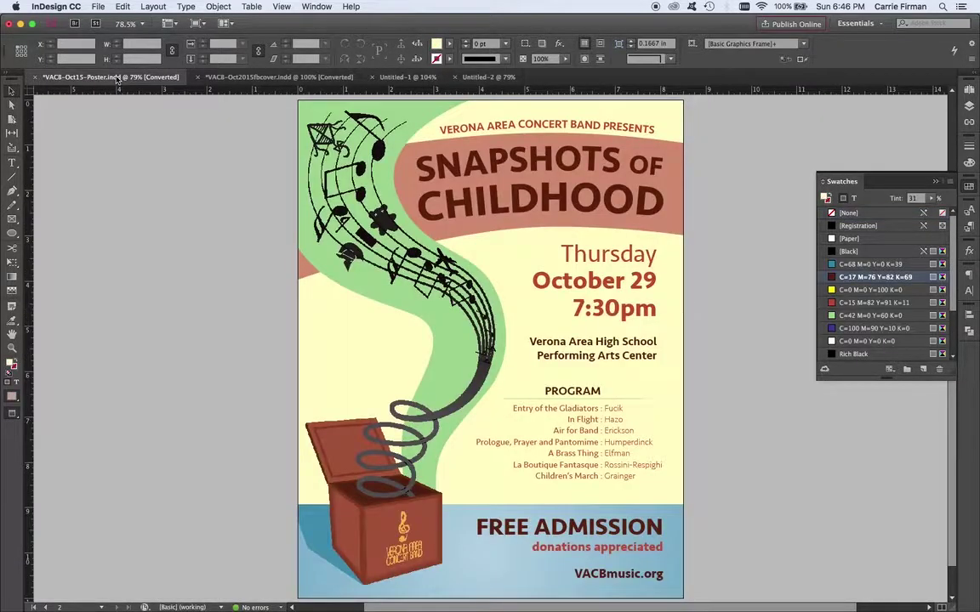
{"action": "left_click", "coordinate": [269, 78]}
{"action": "left_click", "coordinate": [134, 84]}
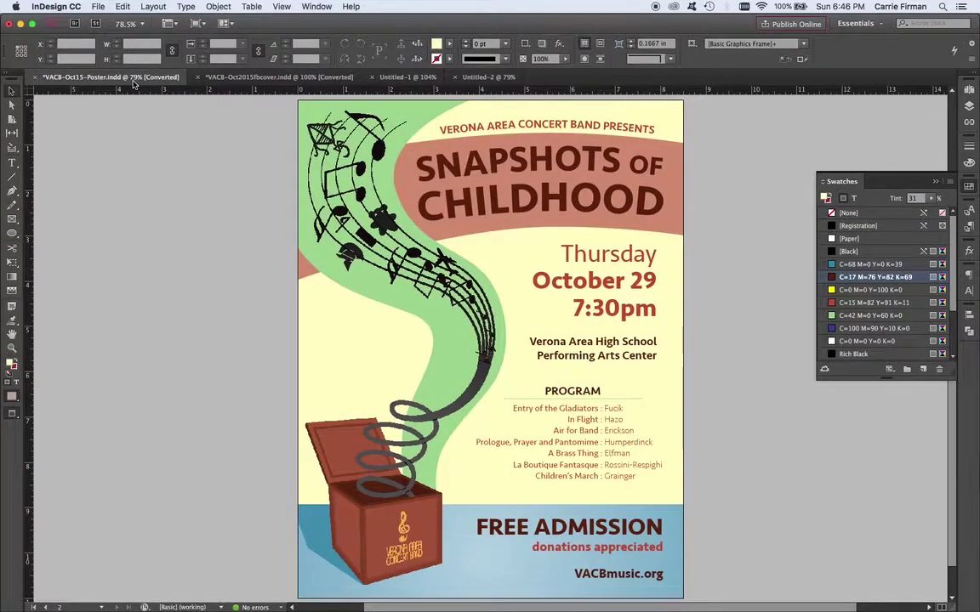
{"action": "left_click", "coordinate": [268, 78]}
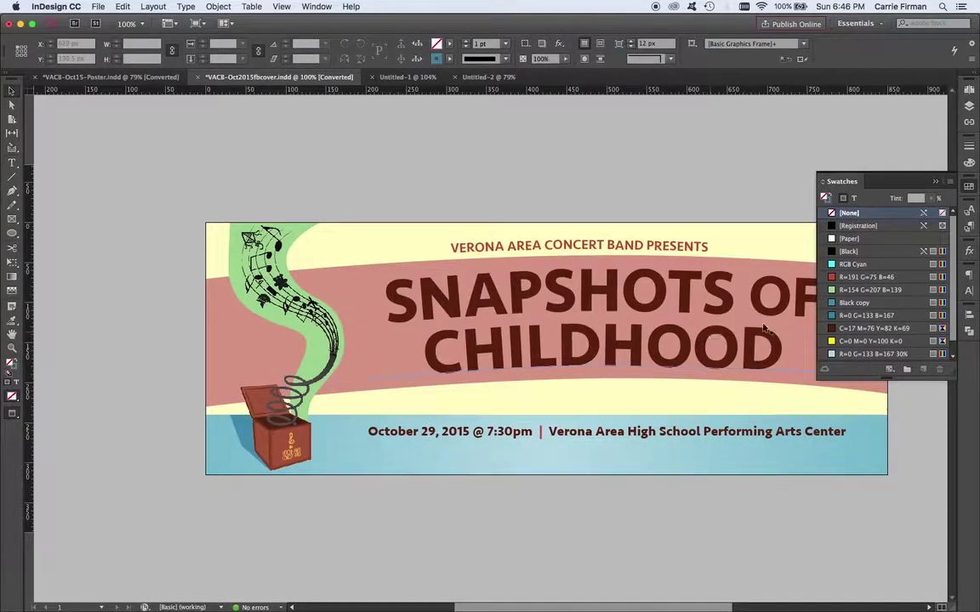
Step: Convert the dark brown swatch to RGB mode, giving R=91 G=34 B=11
{"action": "scroll", "coordinate": [951, 313], "scroll_direction": "down", "scroll_amount": 1}
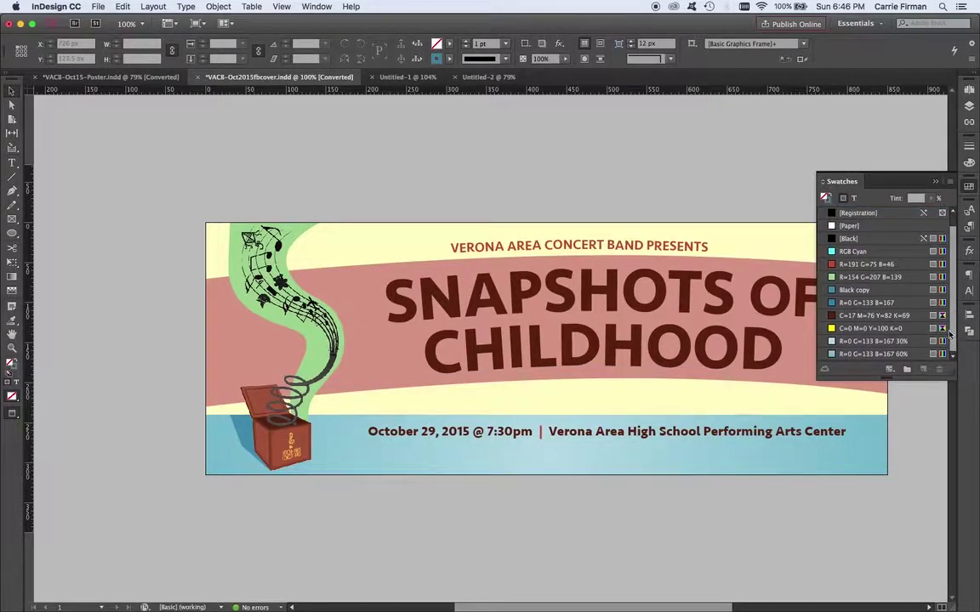
{"action": "right_click", "coordinate": [864, 325]}
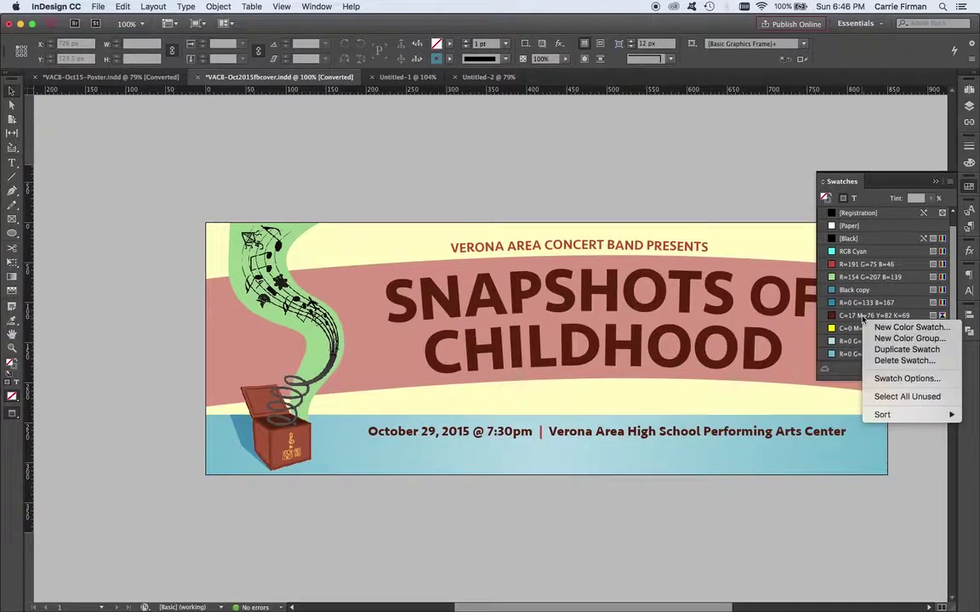
{"action": "left_click", "coordinate": [882, 384]}
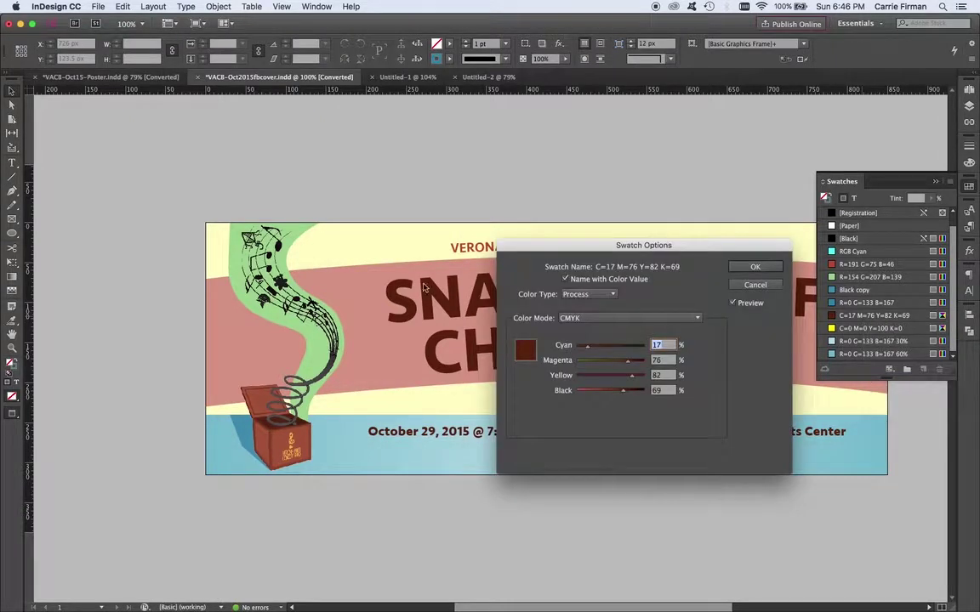
{"action": "left_click", "coordinate": [618, 320]}
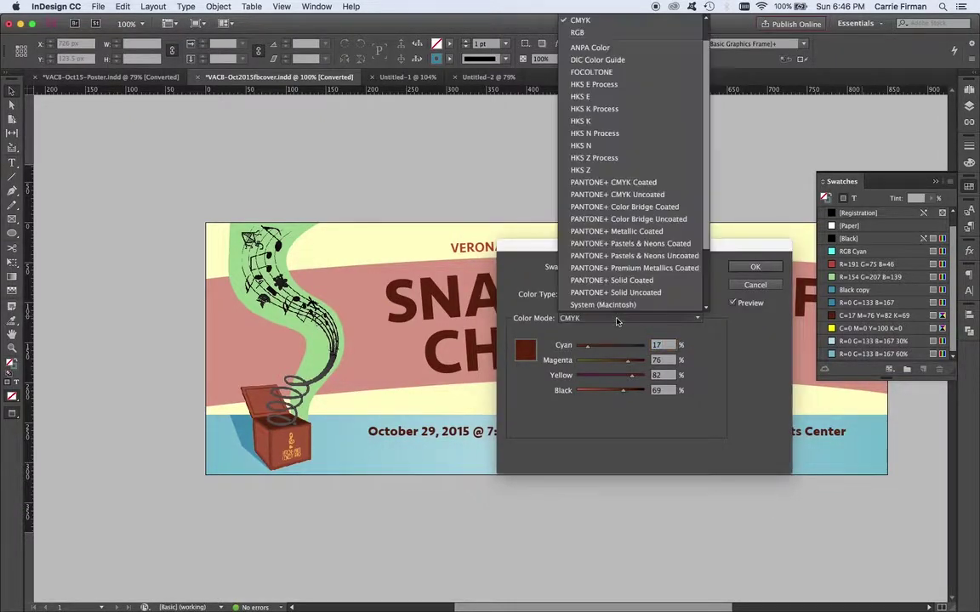
{"action": "left_click", "coordinate": [608, 32]}
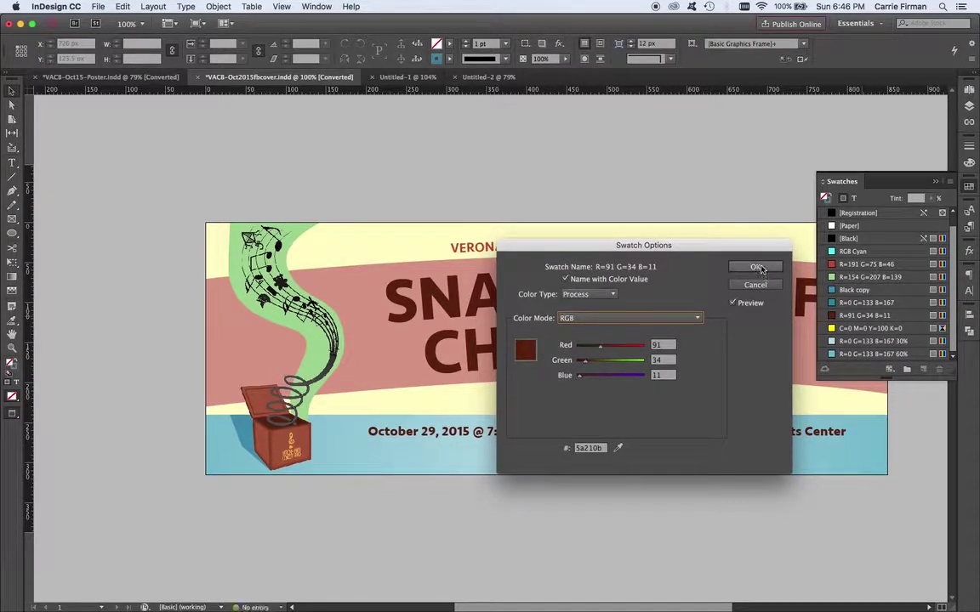
{"action": "left_click", "coordinate": [757, 268]}
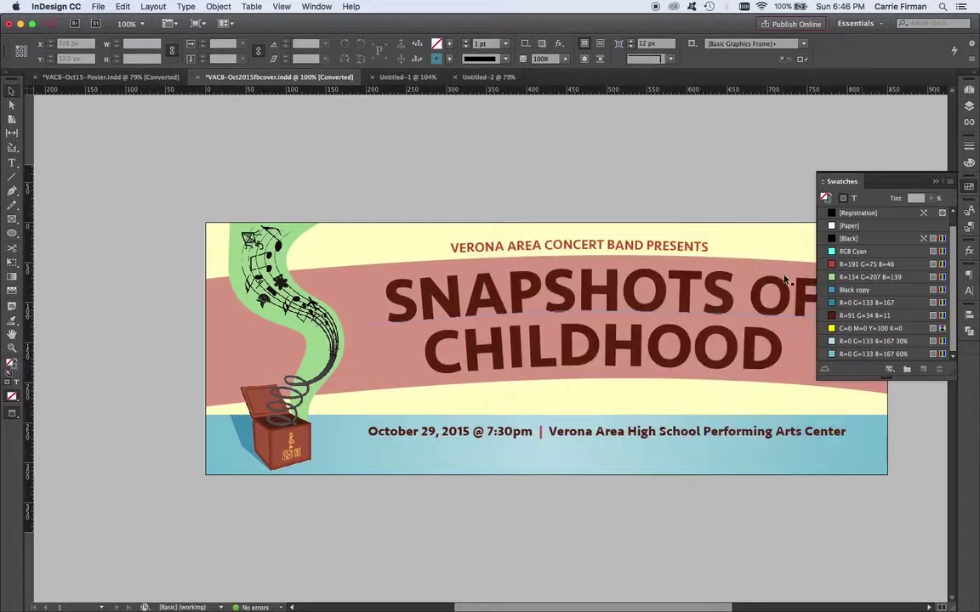
Step: Convert the yellow swatch C=0 M=0 Y=100 K=0 to RGB, giving R=255 G=242 B=0
{"action": "right_click", "coordinate": [868, 331]}
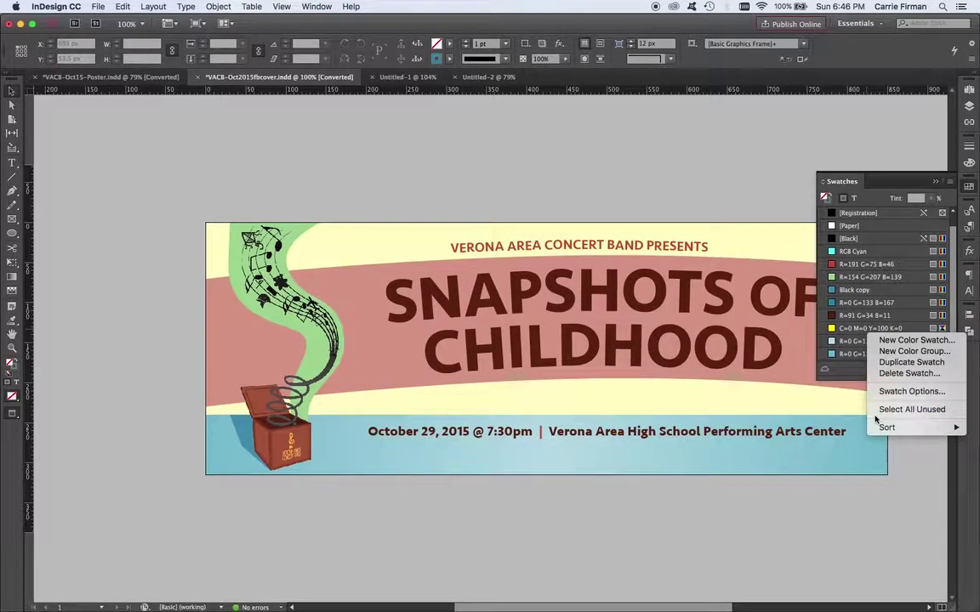
{"action": "left_click", "coordinate": [878, 392]}
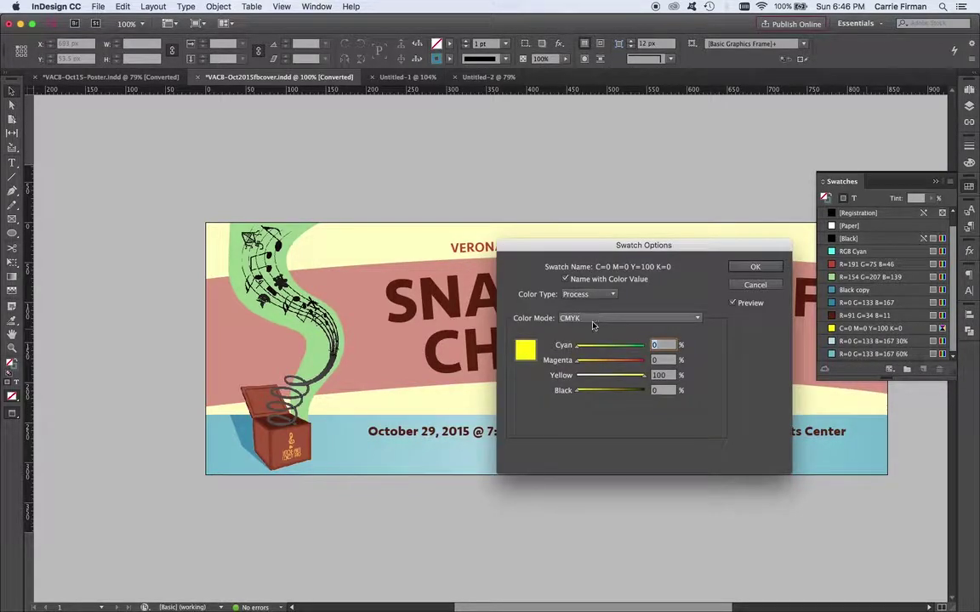
{"action": "left_click", "coordinate": [593, 323]}
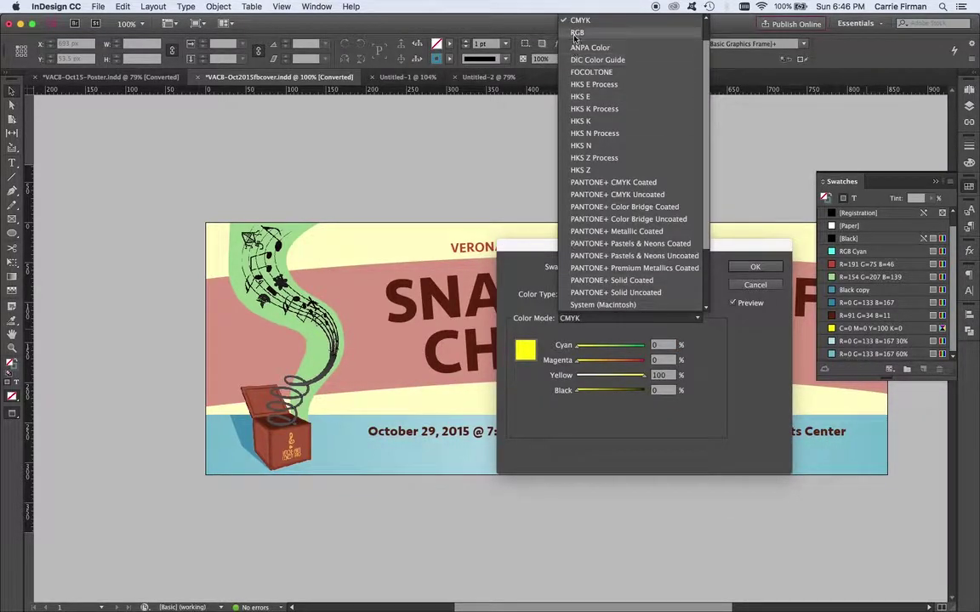
{"action": "left_click", "coordinate": [516, 31]}
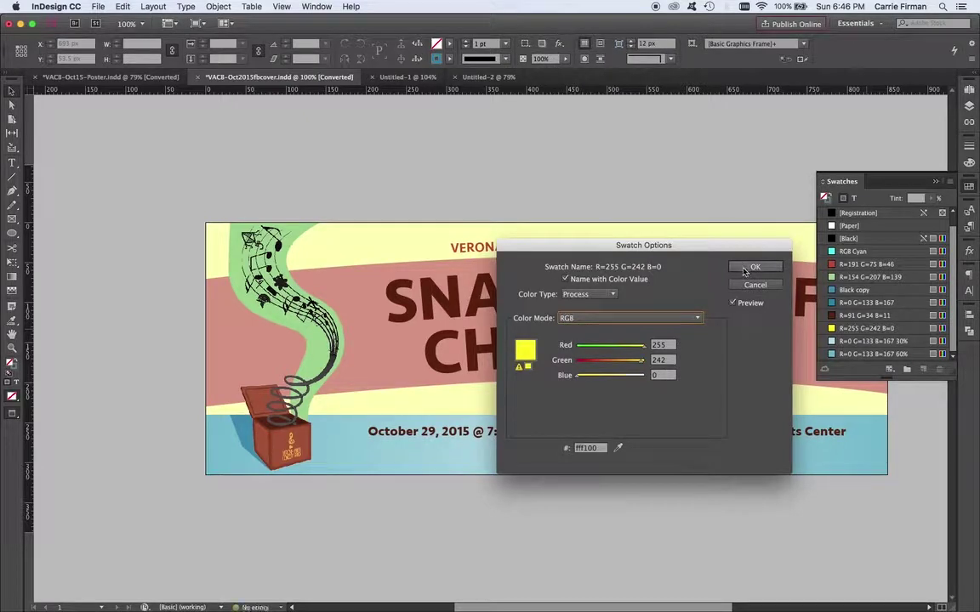
{"action": "left_click", "coordinate": [742, 269]}
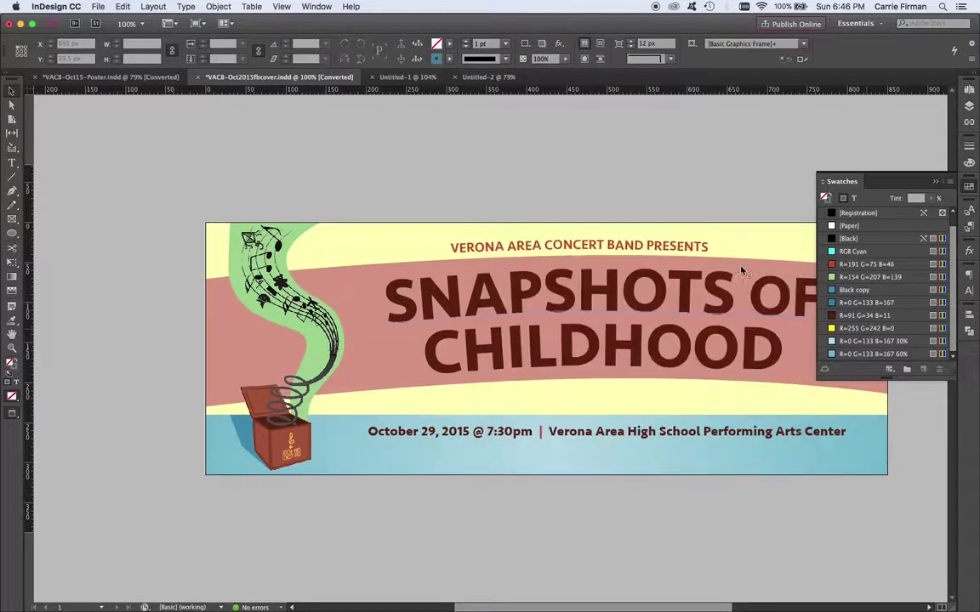